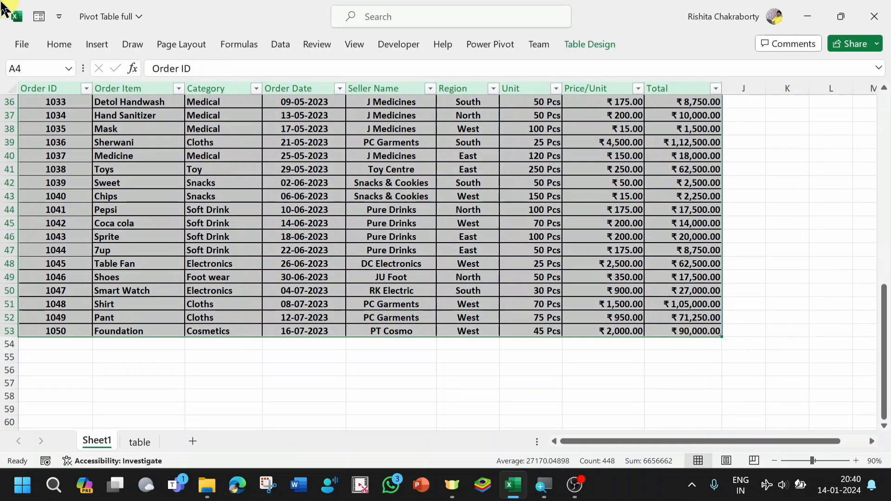
- Create a PivotTable from Table1, placed on the existing worksheet "table" at cell A1
click(94, 45)
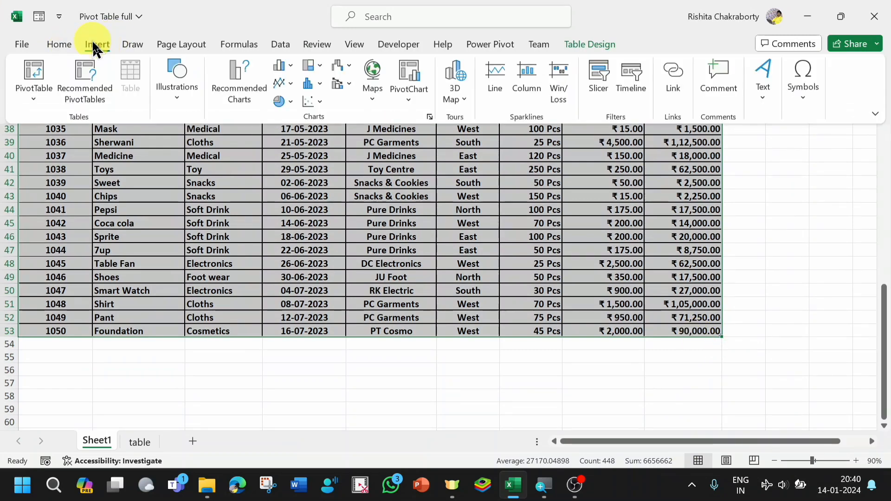
click(33, 95)
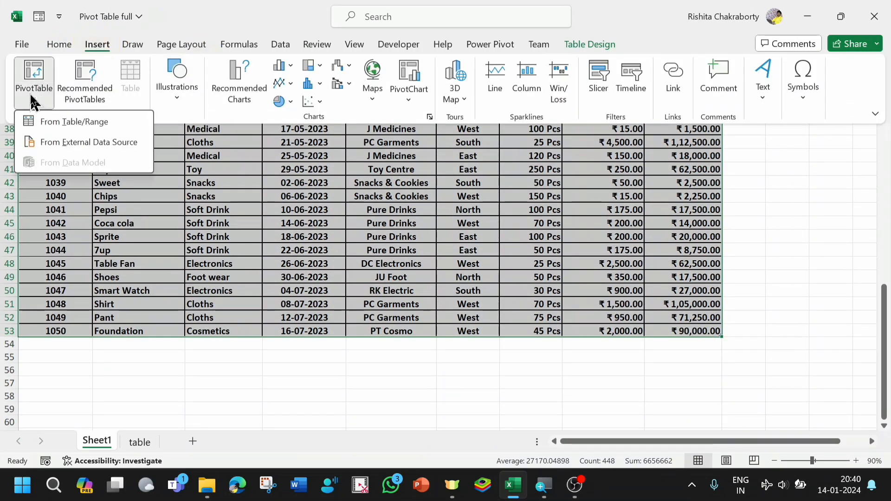
click(72, 122)
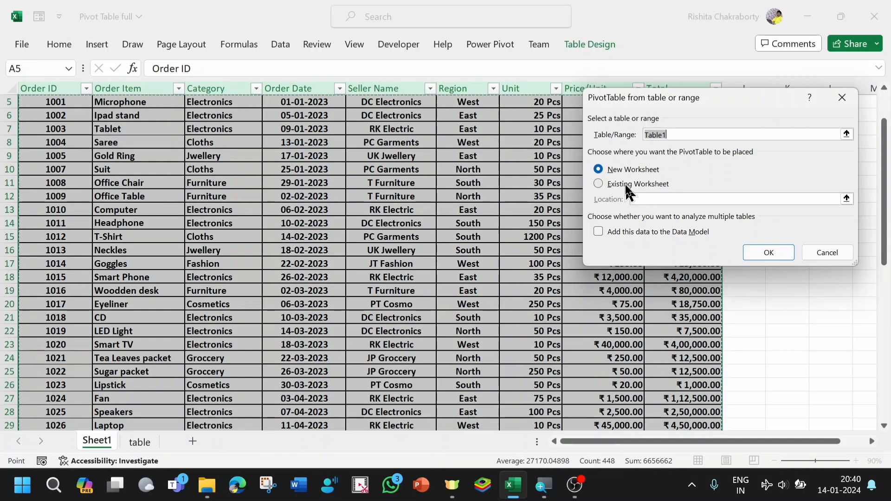
click(599, 183)
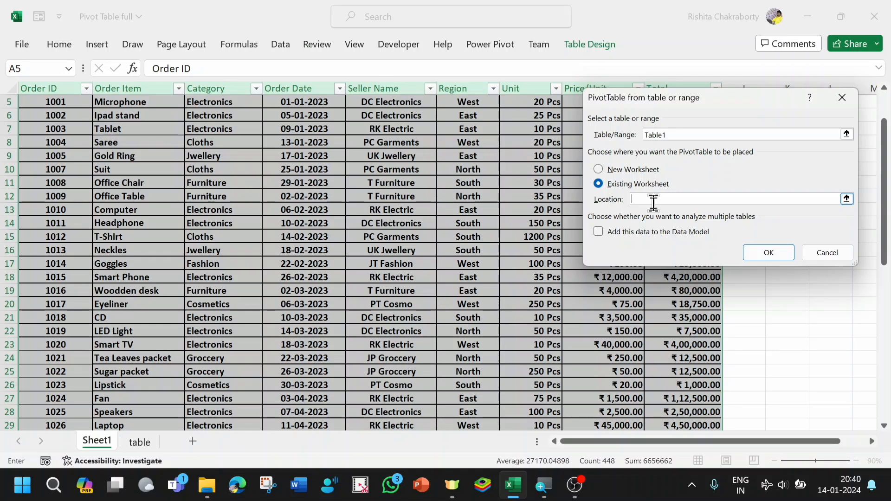
click(139, 443)
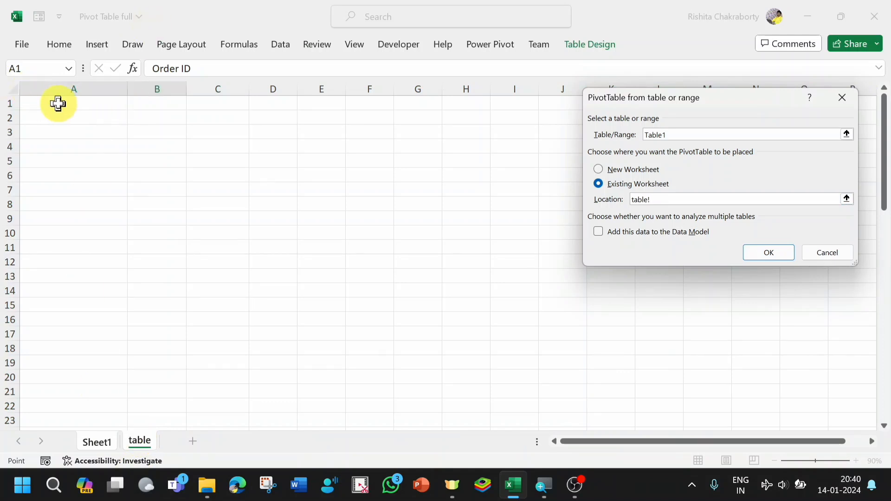
click(50, 105)
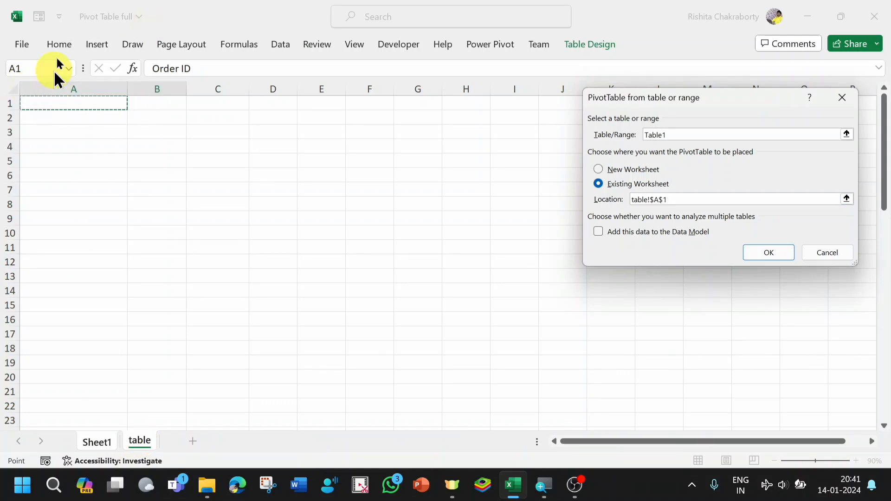
click(759, 254)
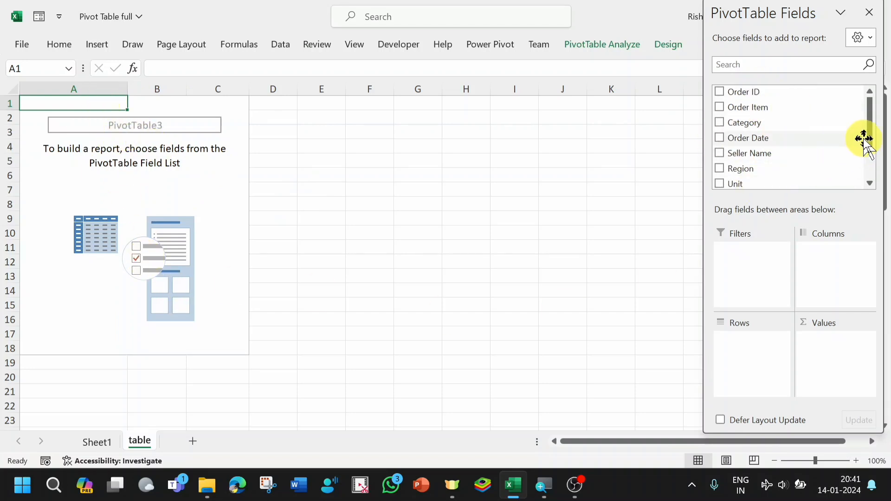
- Build the pivot report with Category as the rows and the sum of Unit as the values
drag(870, 140, 873, 116)
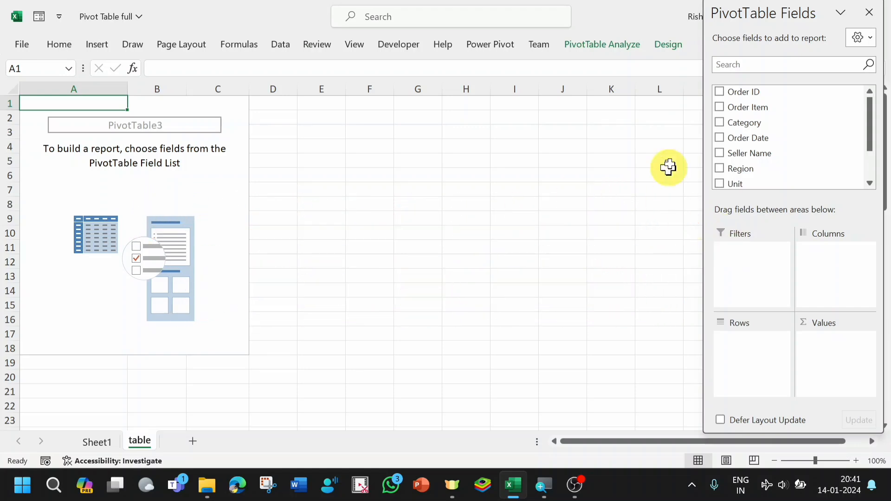
drag(739, 125, 738, 358)
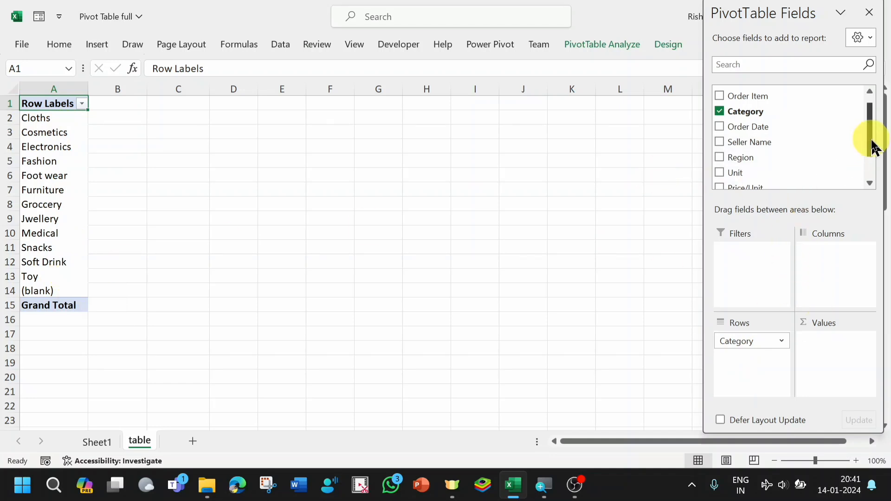
drag(726, 171, 821, 353)
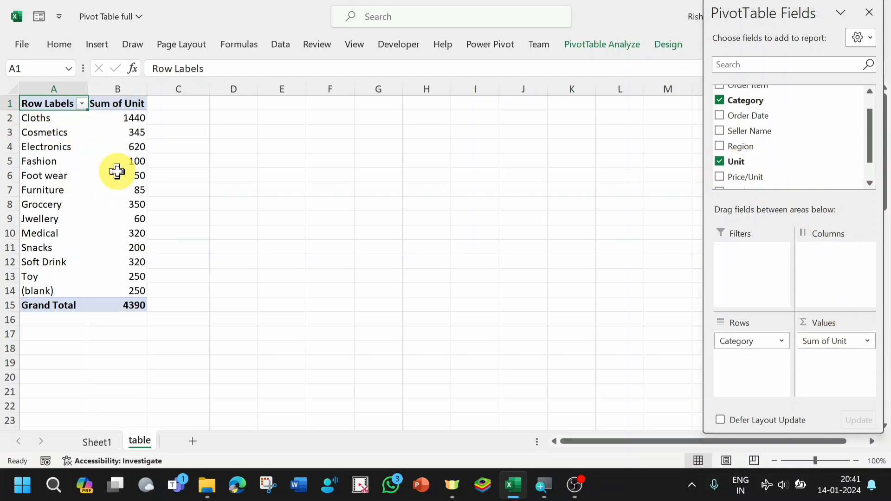
mouse_move(117, 172)
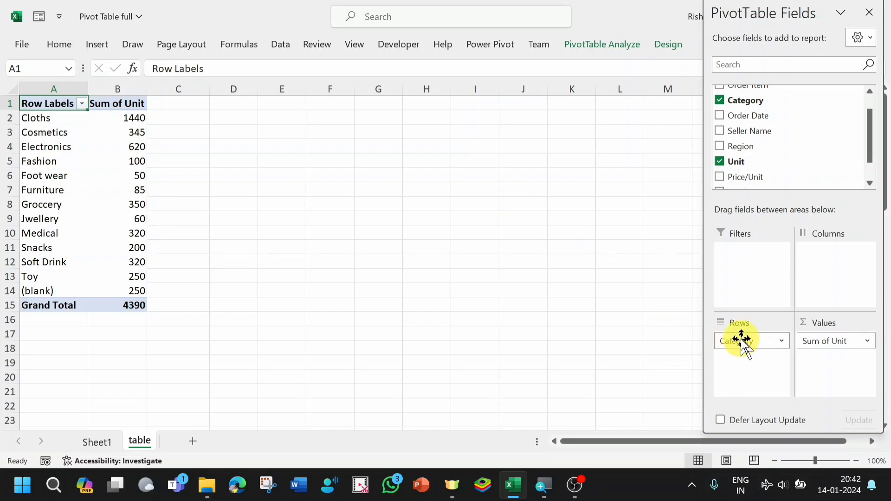
- Clear Category and Unit from the pivot report and rebuild it with Order Item as rows and the sum of Unit as values
drag(751, 347, 764, 160)
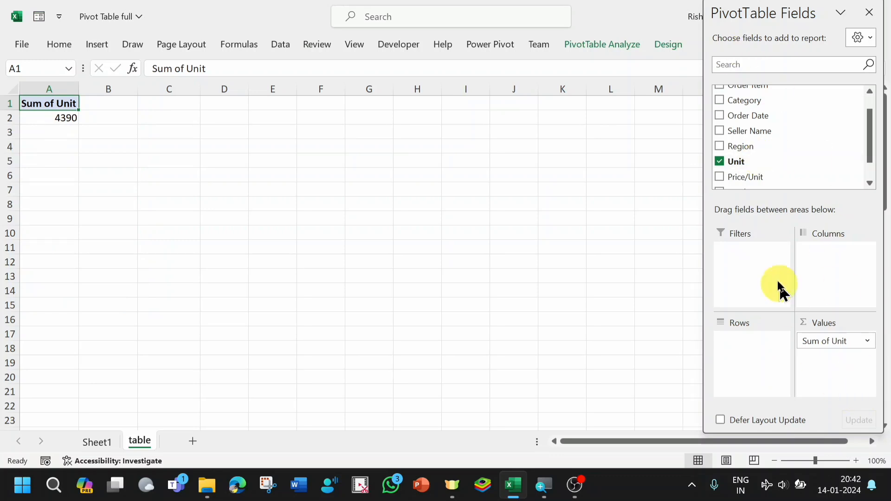
click(719, 162)
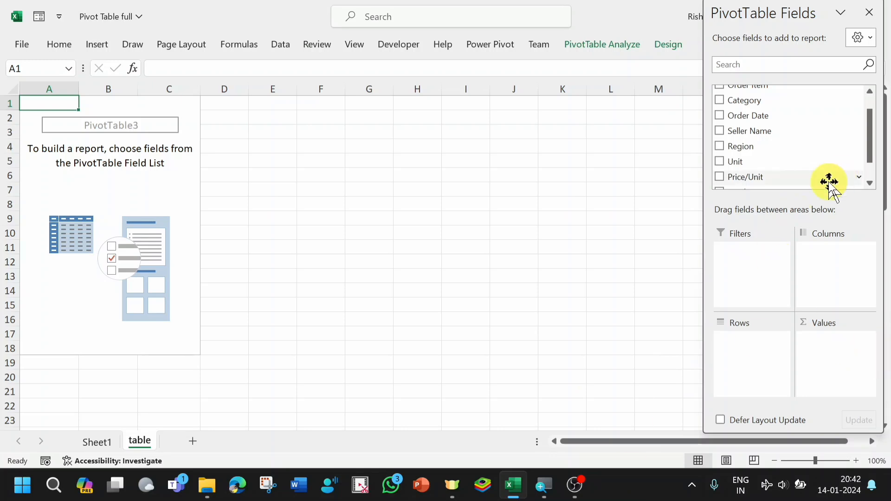
drag(871, 131, 865, 46)
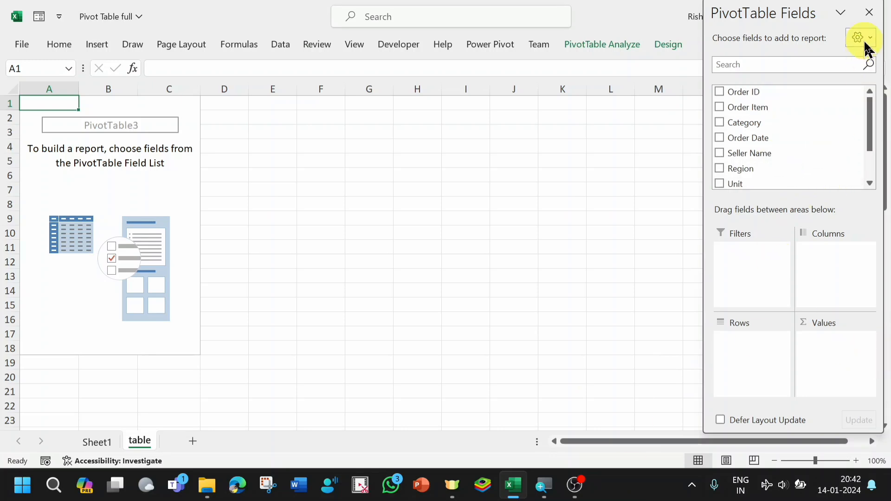
drag(745, 111, 739, 346)
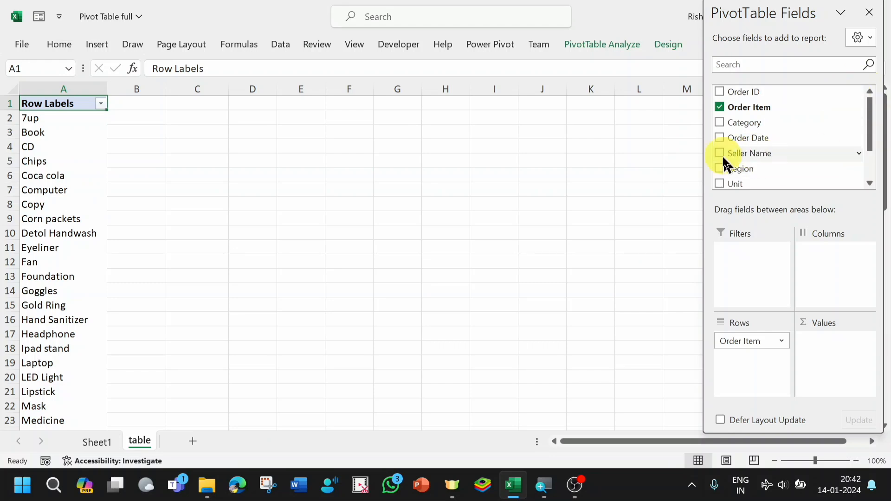
drag(735, 183, 820, 351)
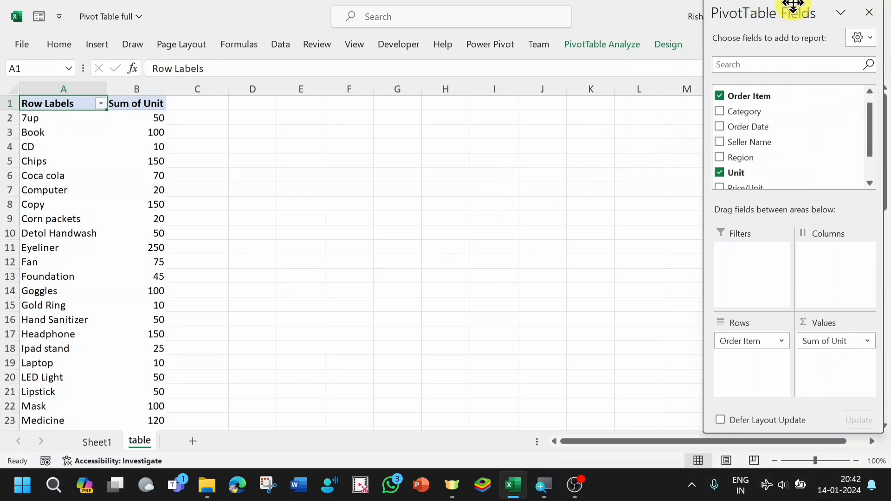
- Sort the order items by Sum of Unit from largest to smallest and review the list down to the grand total
drag(793, 5, 734, 5)
drag(886, 139, 886, 116)
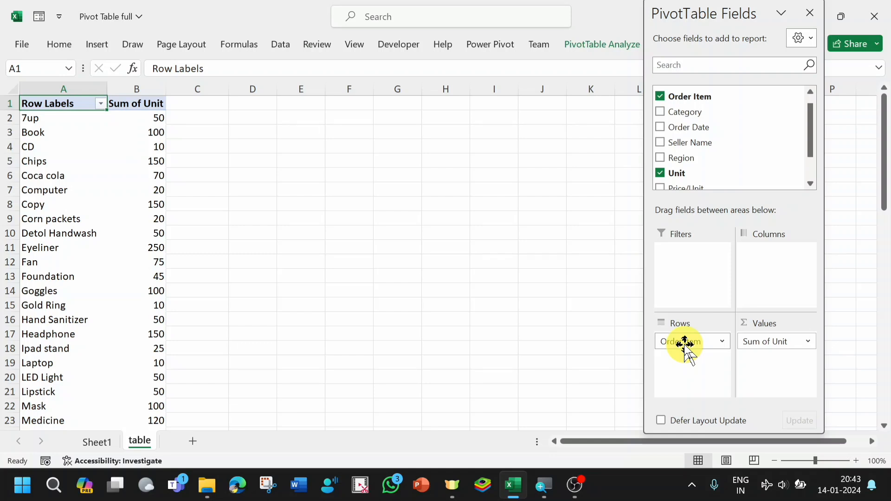
click(116, 119)
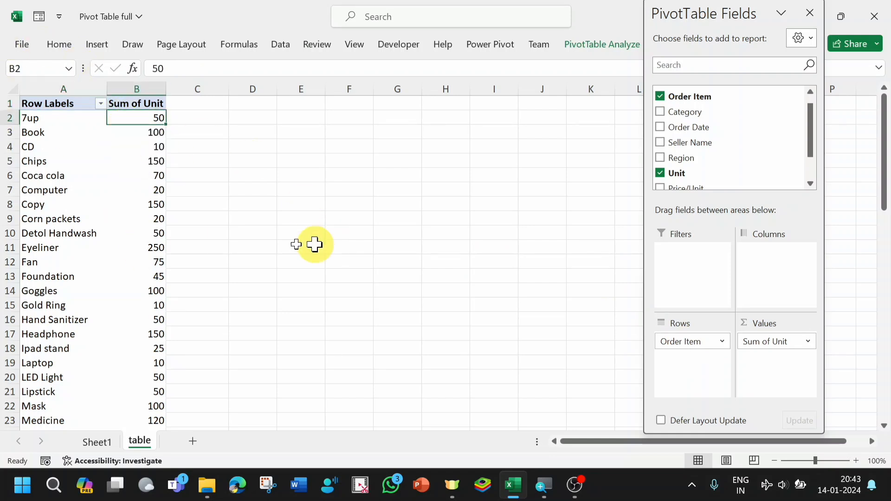
right_click(124, 154)
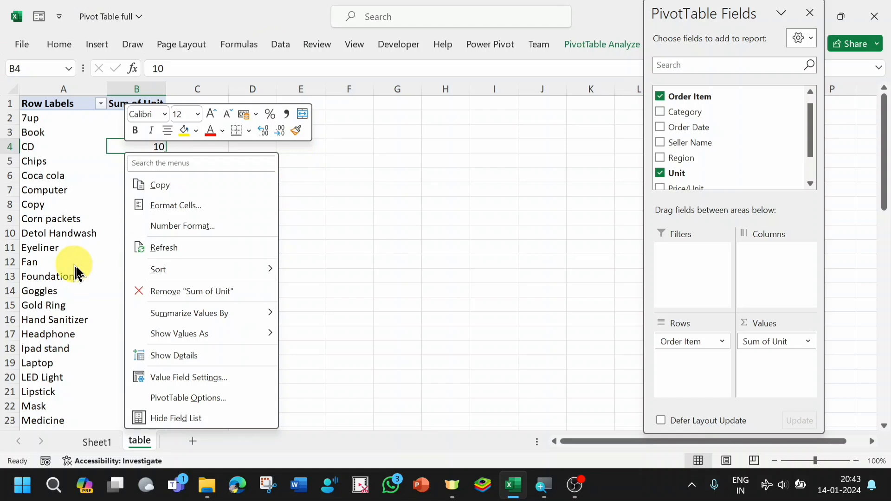
mouse_move(183, 274)
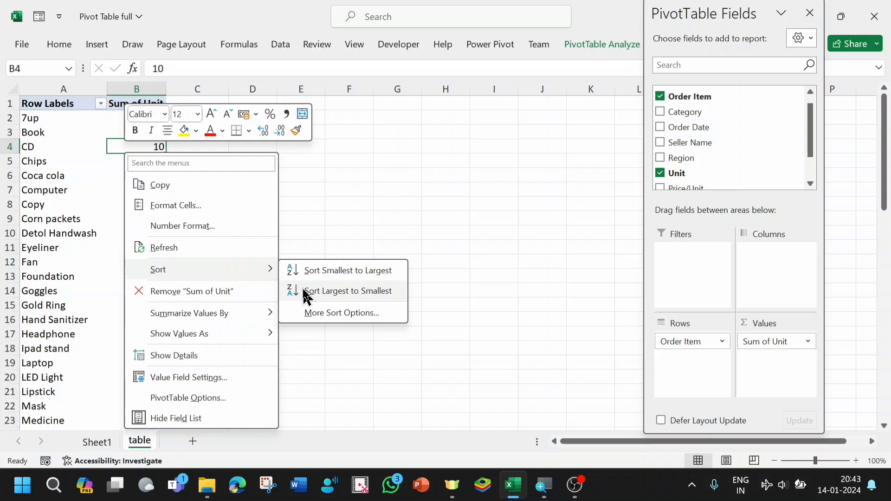
click(325, 291)
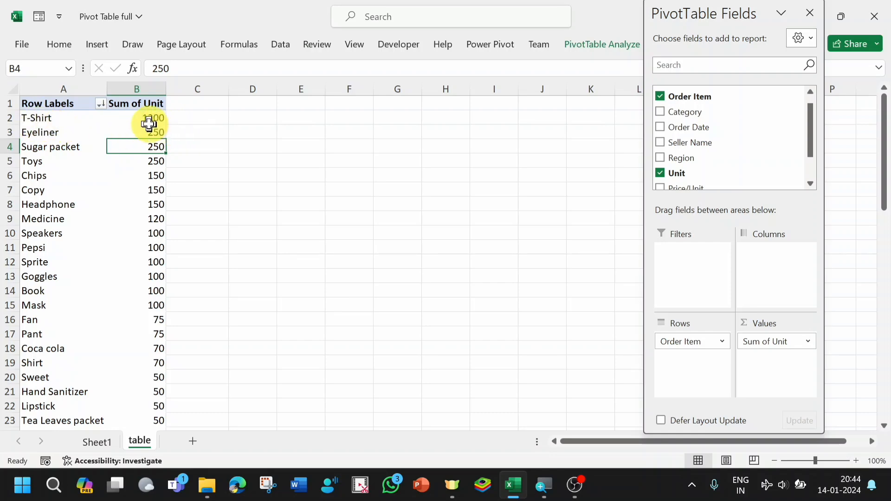
mouse_move(162, 122)
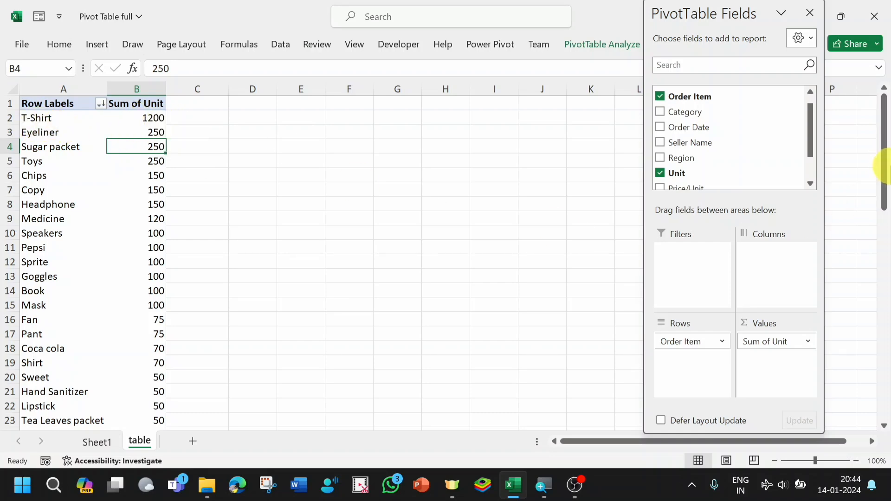
drag(884, 168, 884, 358)
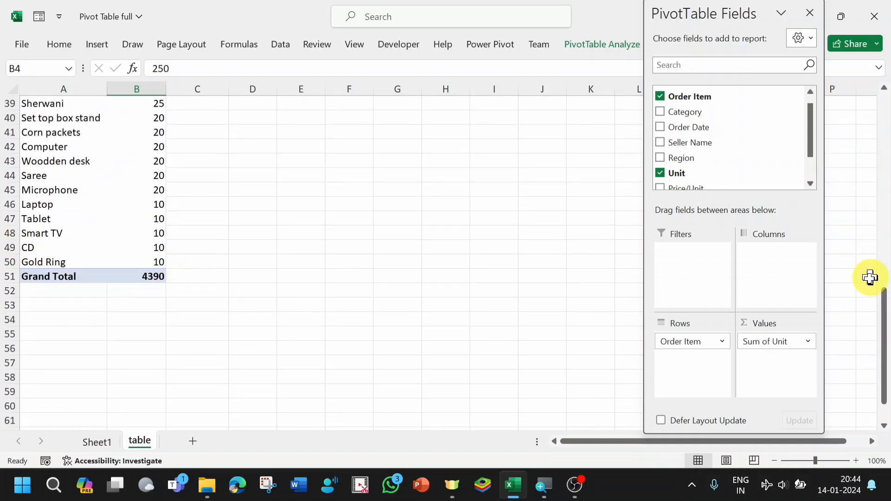
drag(883, 302, 888, 45)
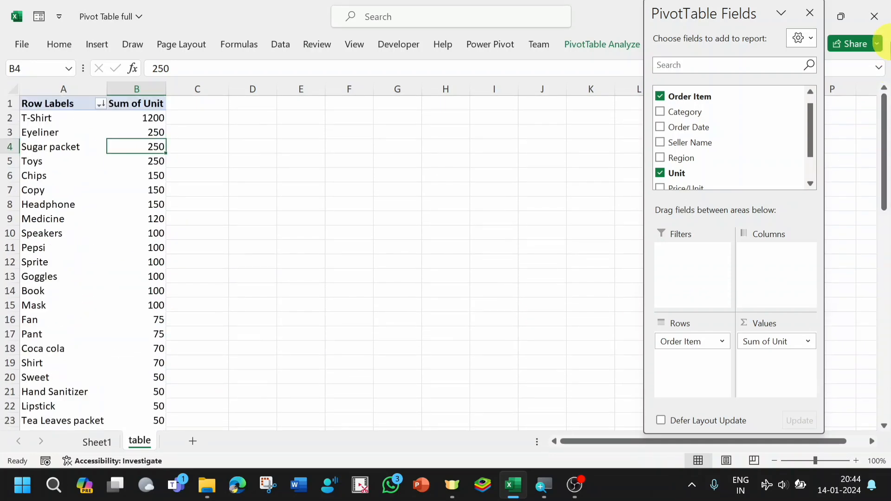
- Remove Order Item from the rows and Sum of Unit from the values to empty the pivot report
drag(685, 343, 695, 145)
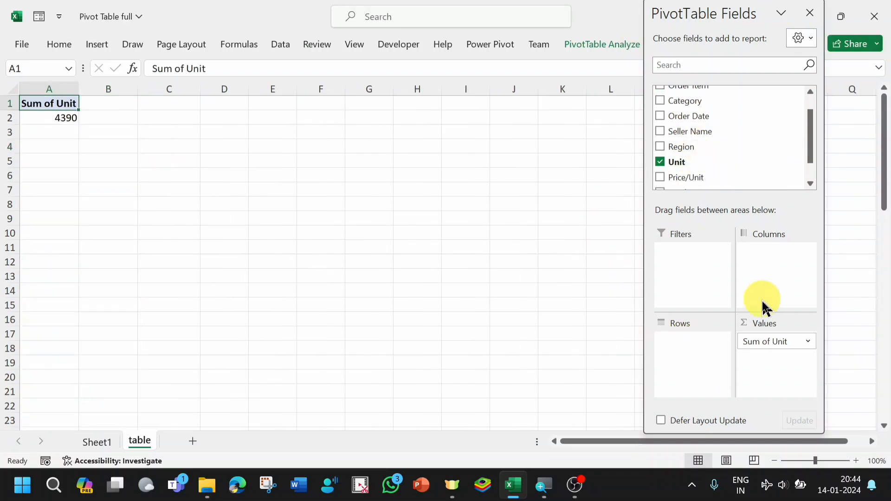
drag(769, 342, 728, 118)
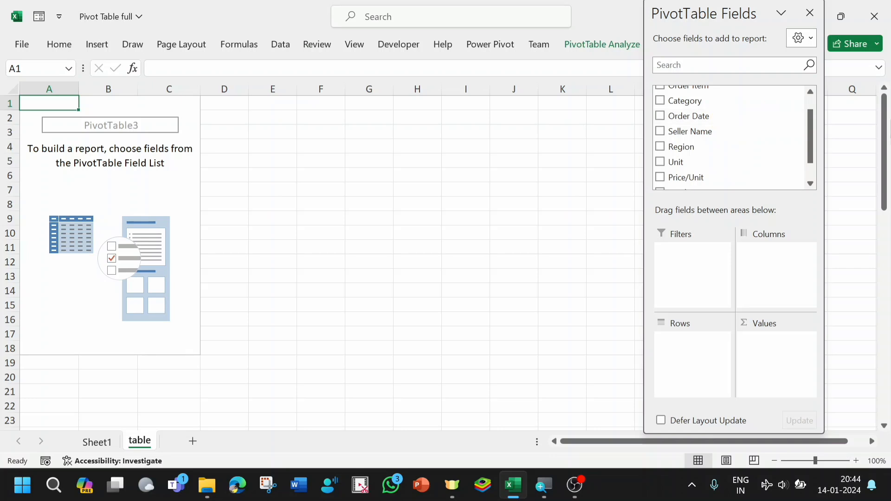
- Build the pivot report with Order Item nested under Category in the rows, and the sums of Unit and Total as values
click(811, 142)
drag(811, 142, 809, 99)
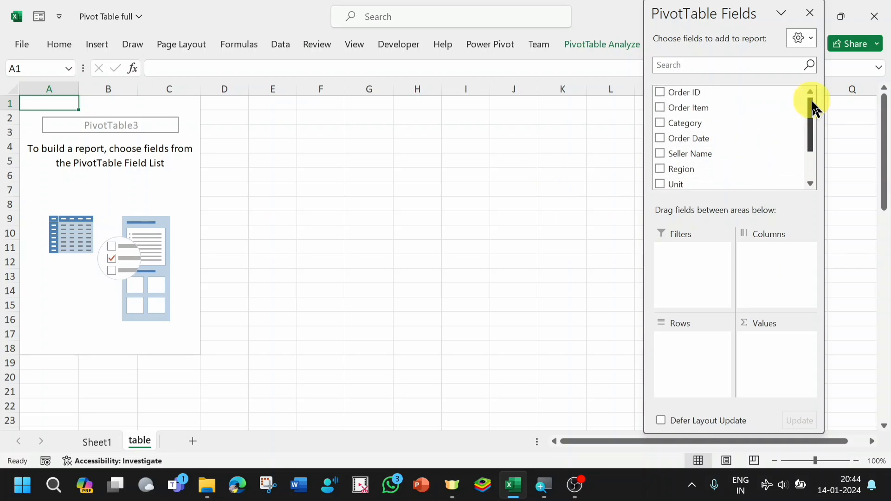
drag(690, 129, 684, 343)
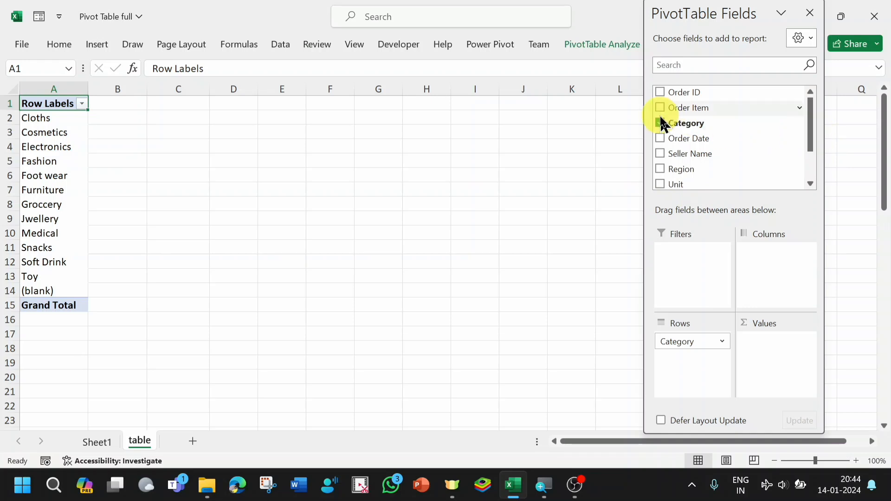
drag(685, 108, 679, 364)
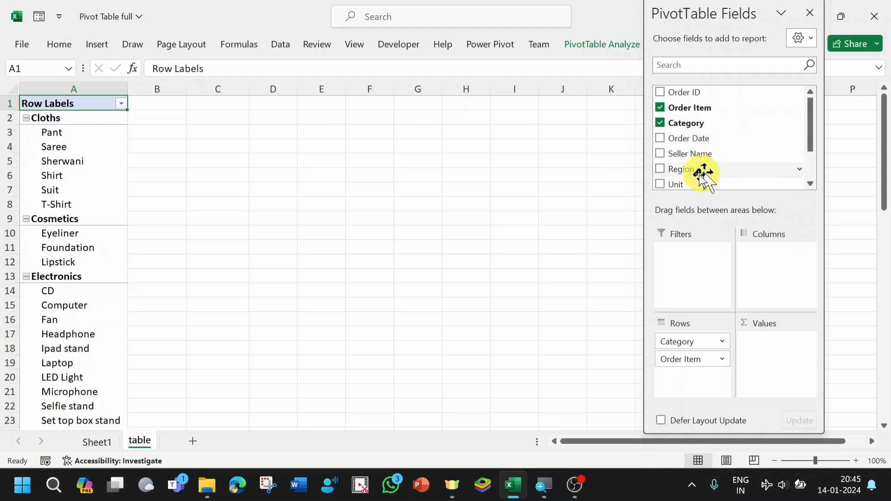
drag(681, 183, 761, 346)
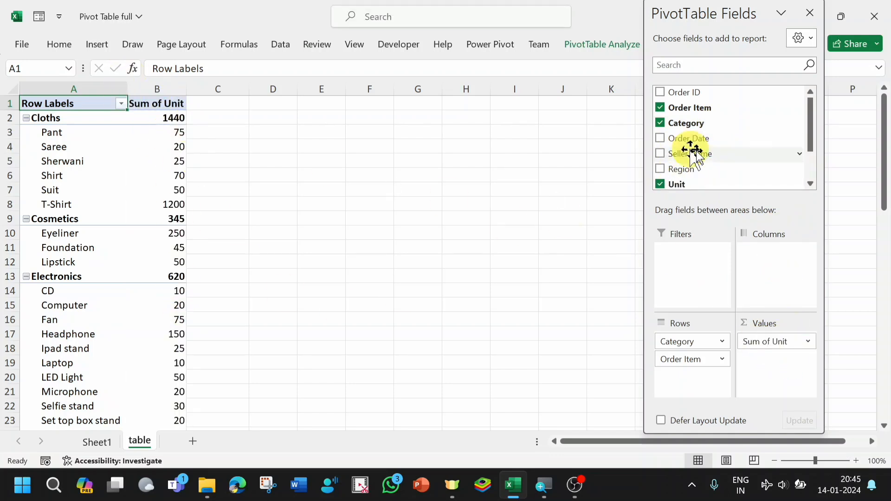
drag(812, 123, 814, 151)
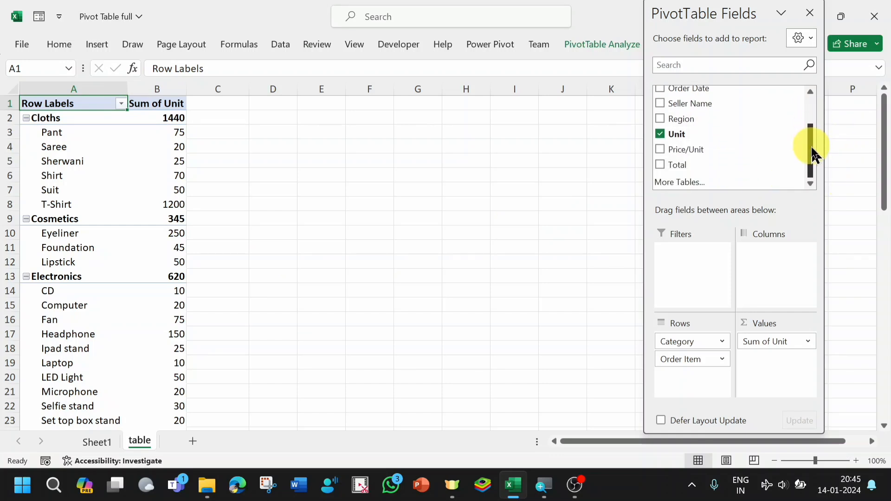
drag(676, 167, 763, 369)
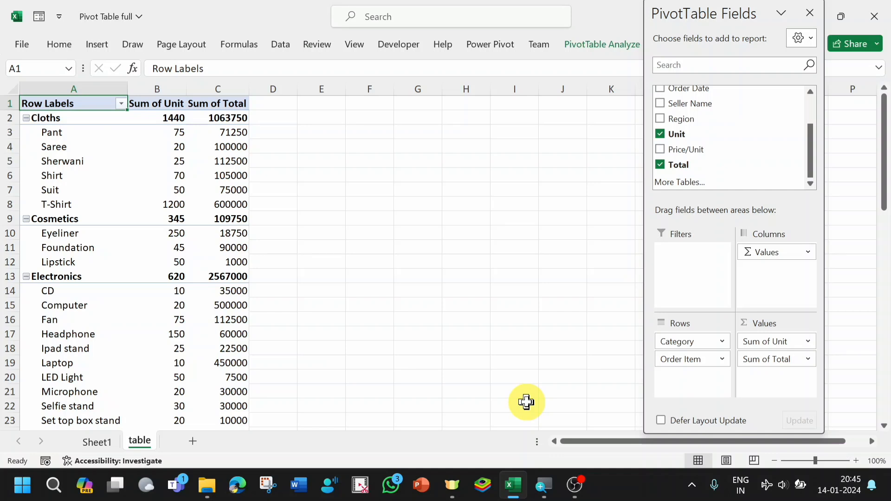
- Set the print paper size to Tabloid, check the print preview, and return to the worksheet
key(ctrl+p)
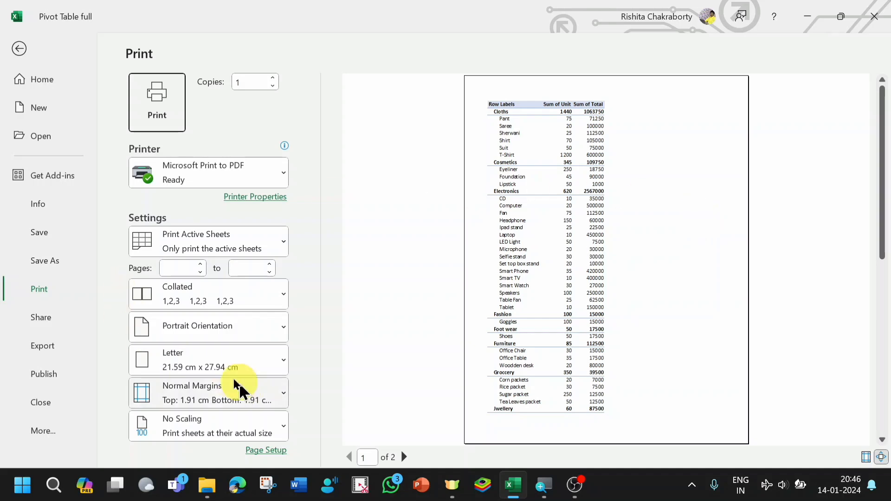
click(286, 364)
click(188, 78)
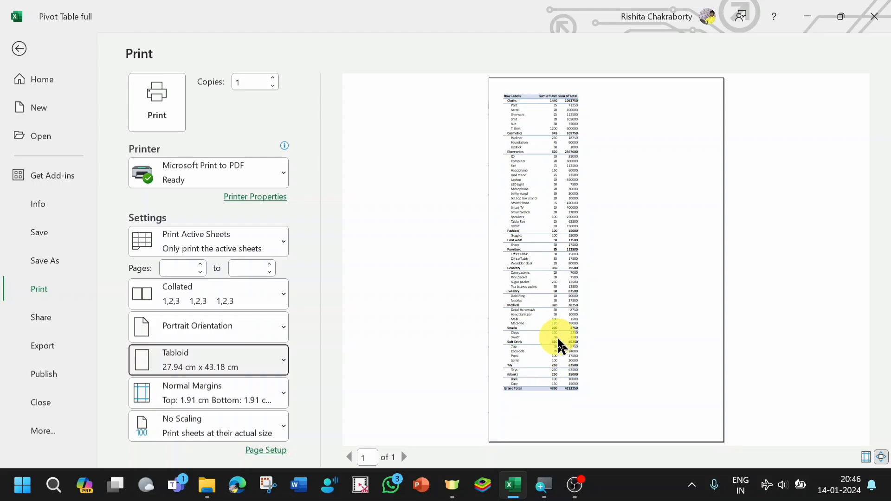
click(19, 48)
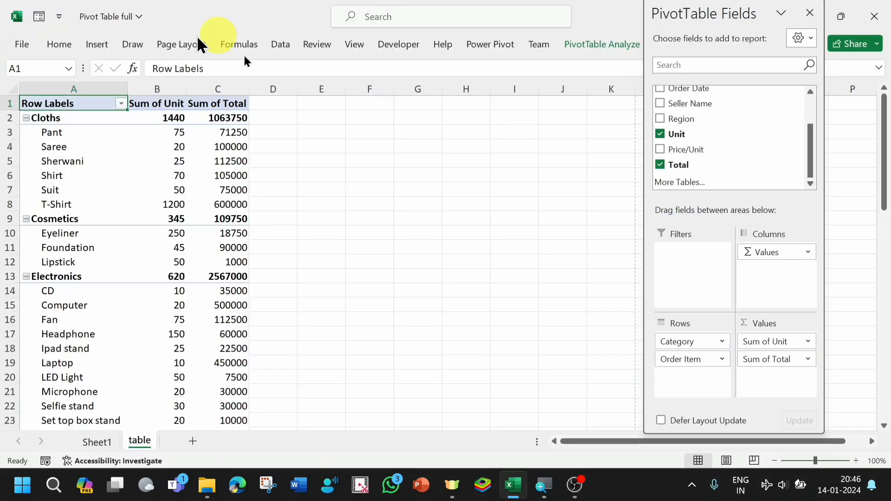
- Remove Total and Unit from the values and Order Item and Category from the rows to empty the pivot report
click(659, 166)
click(661, 134)
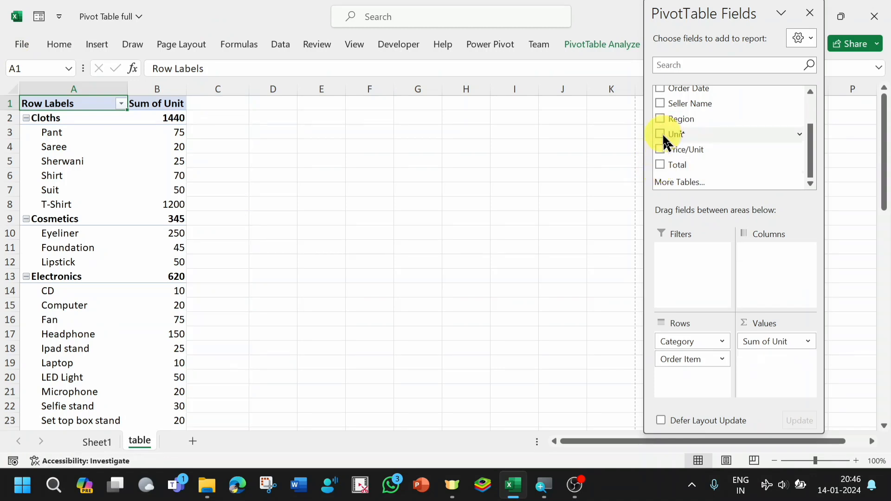
drag(684, 360, 692, 127)
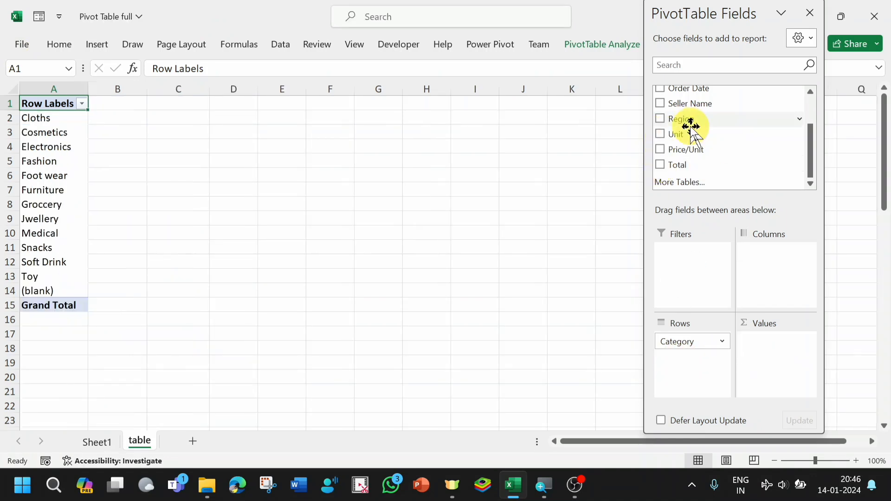
drag(681, 342, 703, 150)
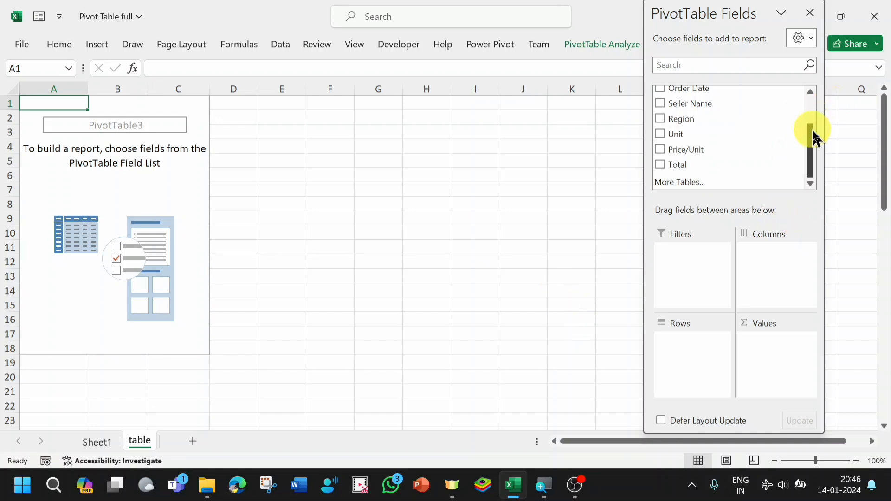
- Build the pivot report with Category nested under Region in the rows, and the sums of Unit and Total as values
drag(812, 129, 815, 75)
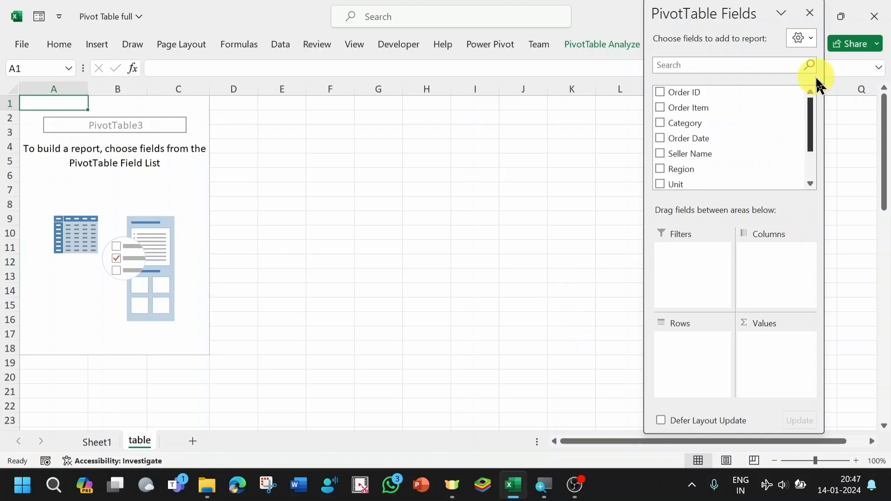
drag(684, 170, 679, 346)
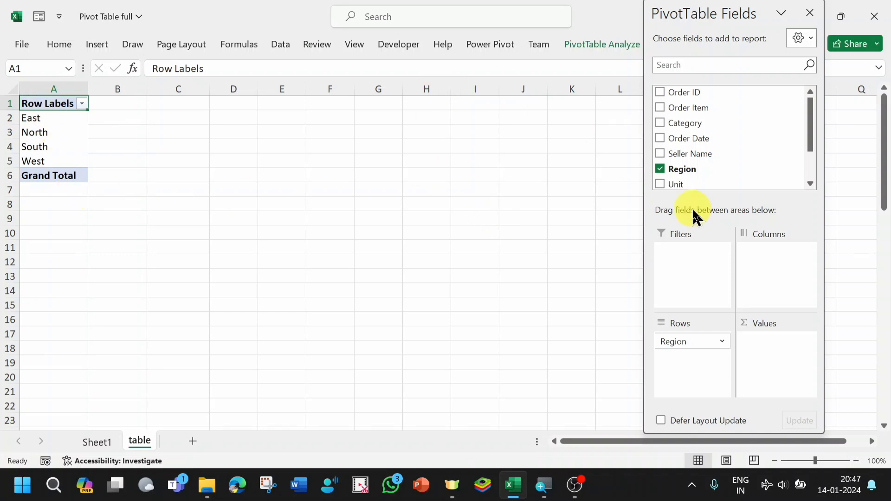
drag(685, 125, 681, 367)
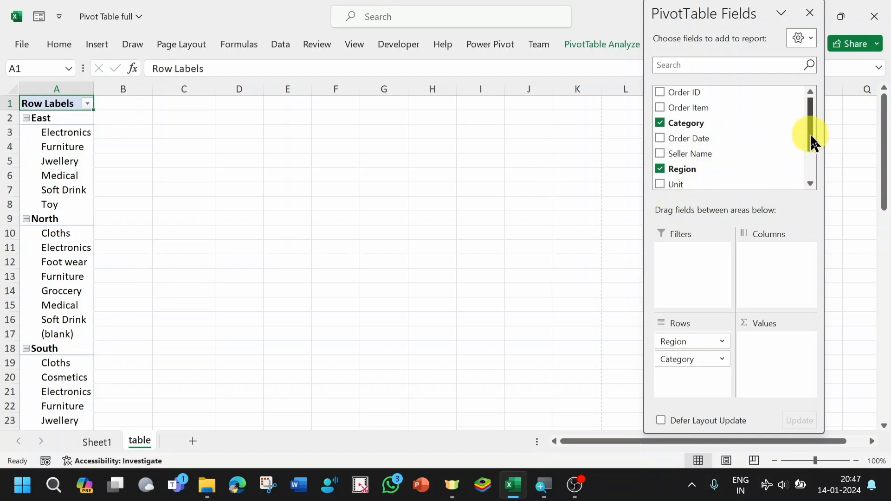
drag(811, 140, 818, 165)
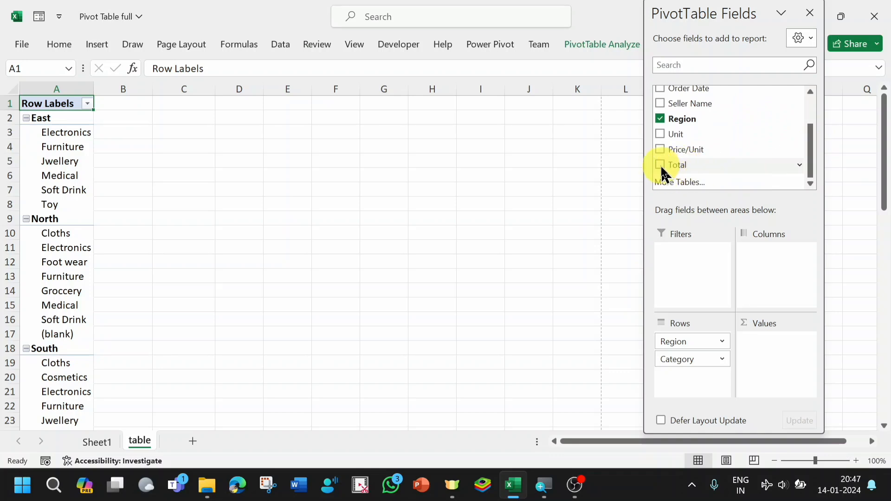
drag(666, 136, 760, 342)
drag(676, 165, 761, 367)
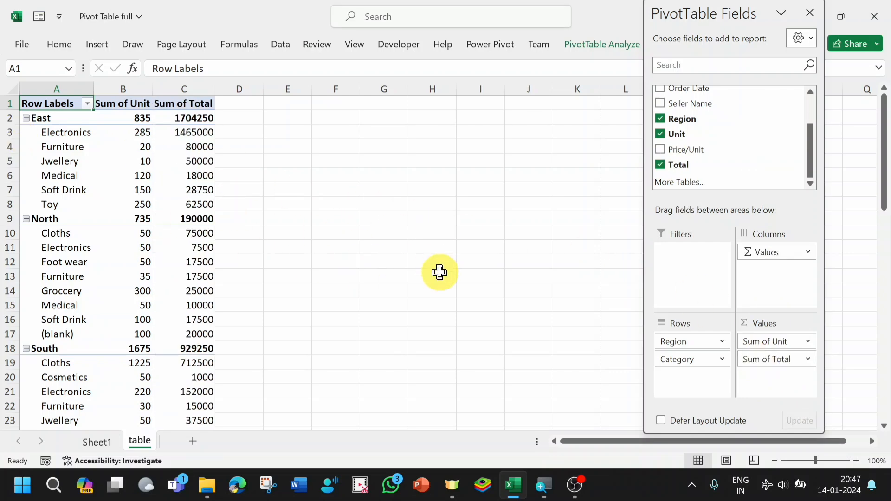
- Move Region from the rows to the columns of the pivot report, below Values
drag(886, 145, 884, 102)
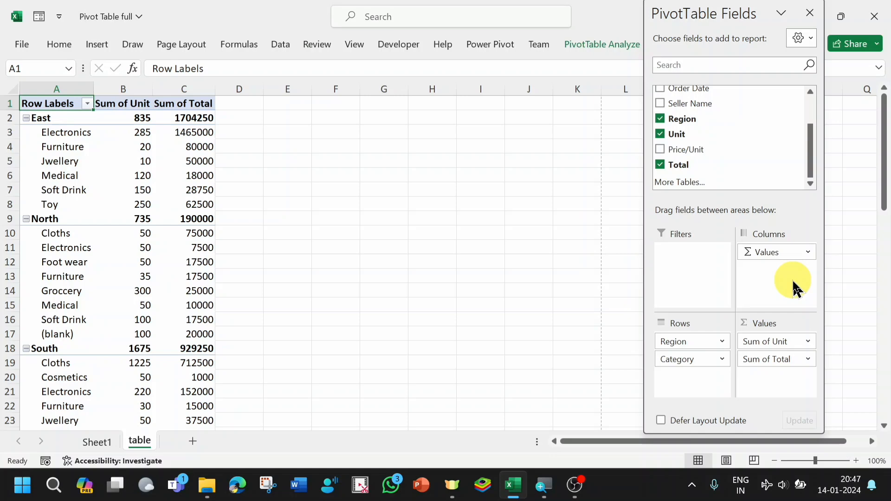
drag(682, 343, 760, 253)
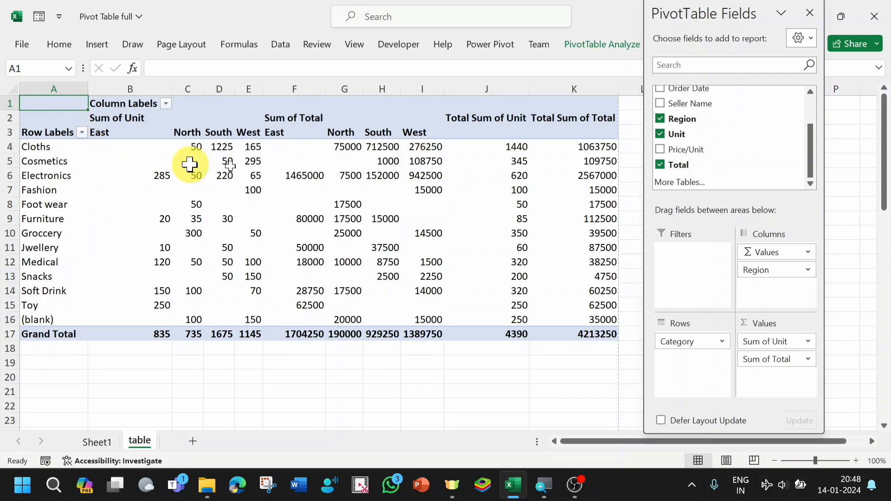
mouse_move(539, 294)
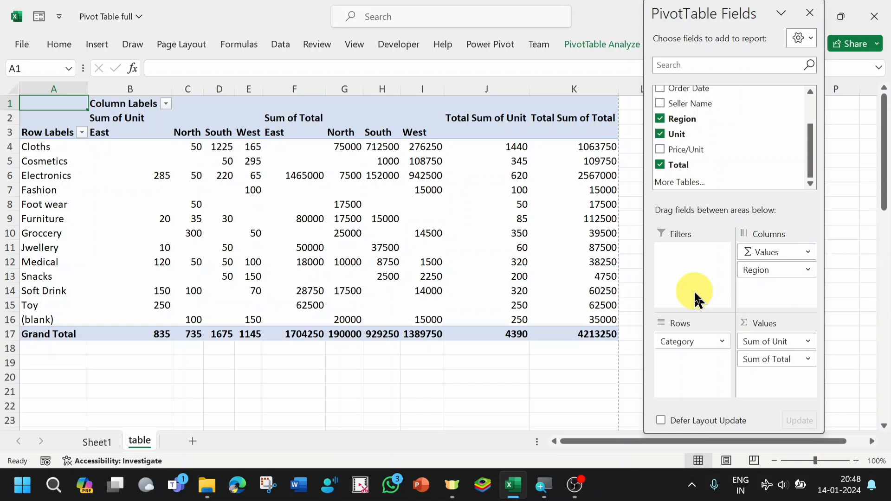
- Move Region to the report filter and filter the pivot report to the North region
drag(758, 274, 676, 253)
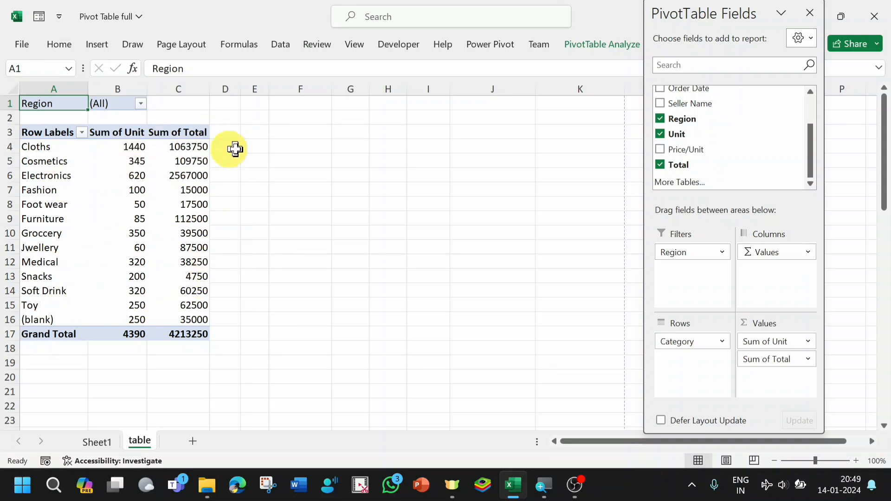
click(141, 103)
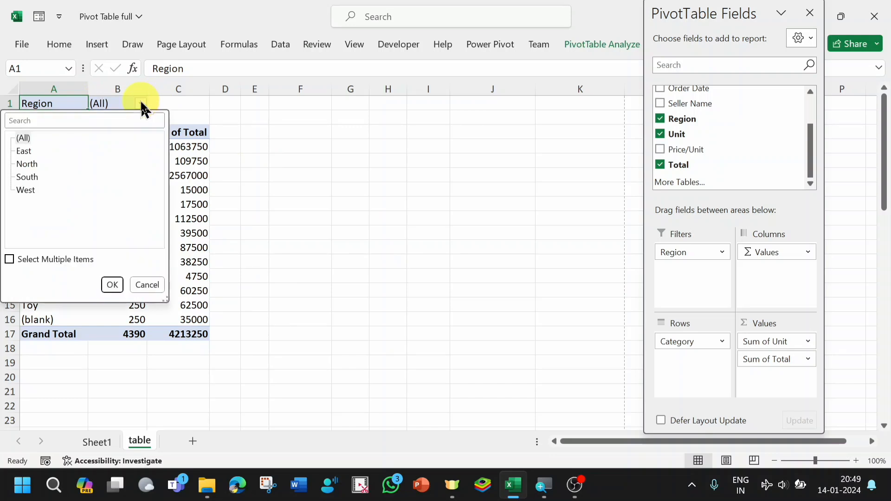
click(27, 165)
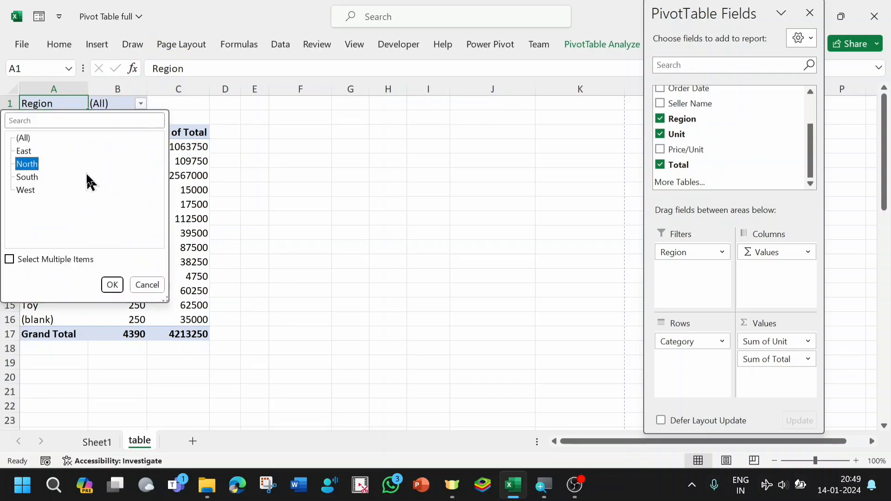
click(112, 284)
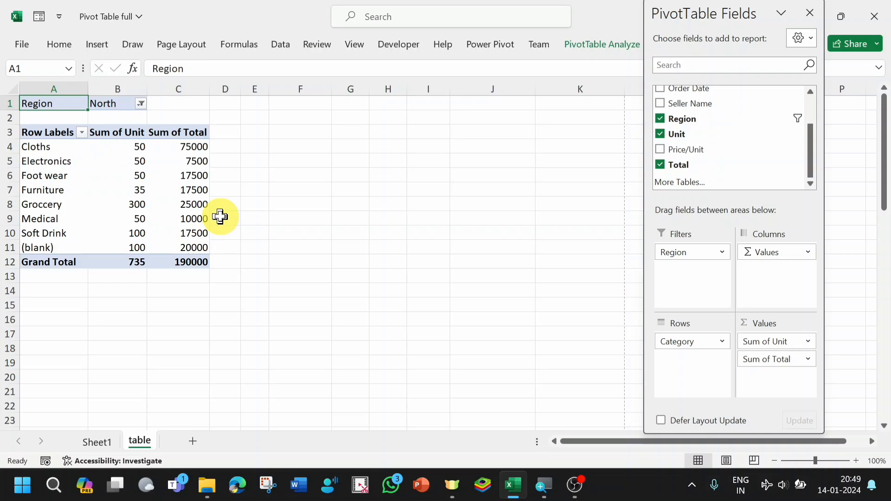
- Move Region from the report filter to the columns and on to the rows, nested under Category
drag(680, 255, 758, 251)
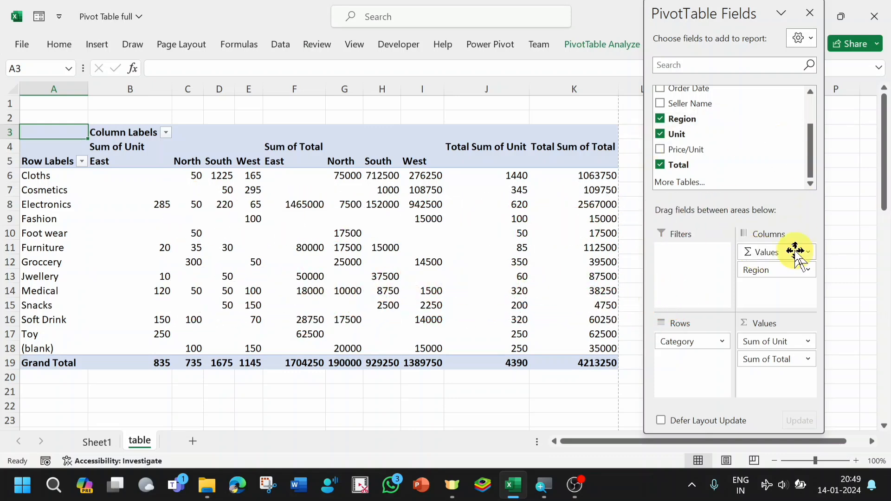
drag(766, 271, 676, 361)
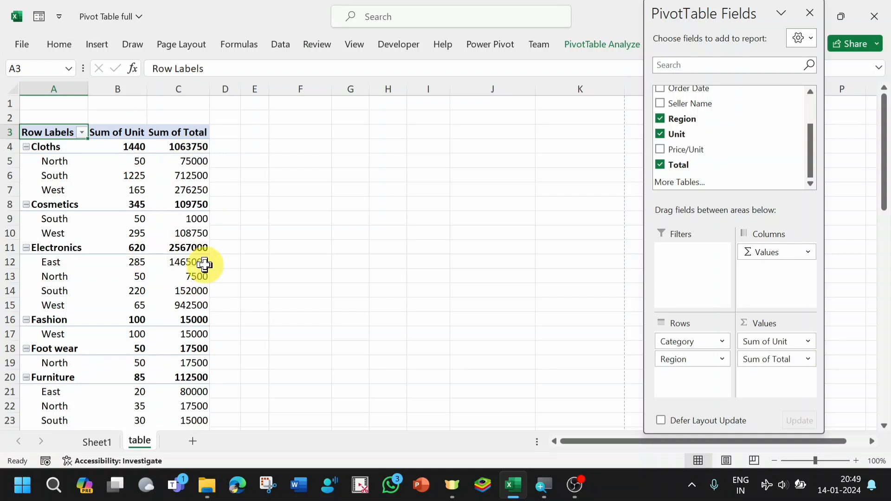
mouse_move(205, 264)
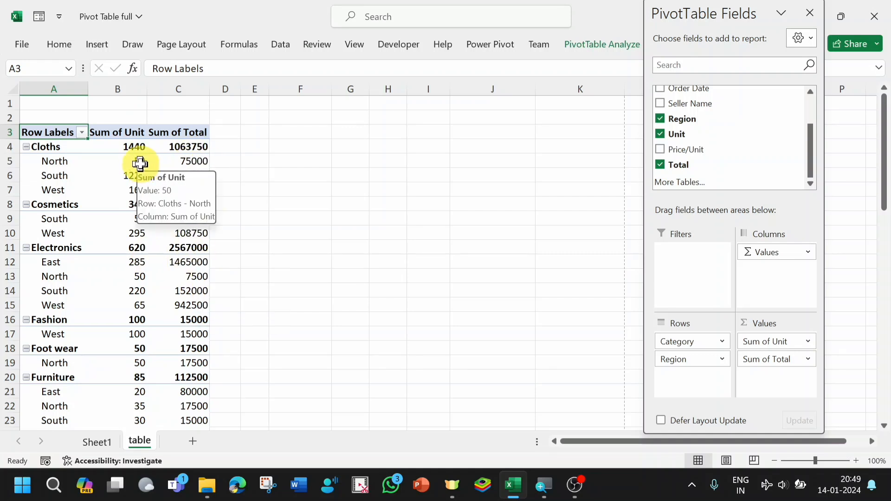
- Show the Sum of Unit values as % of Column Total
click(140, 163)
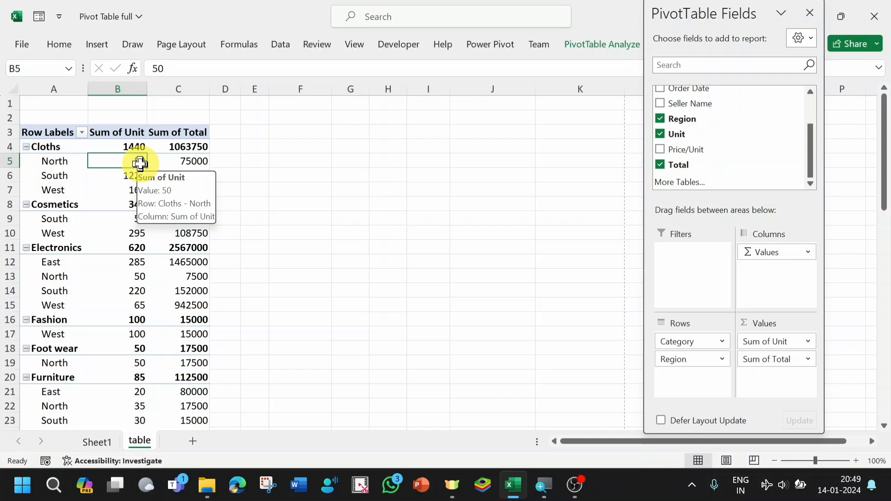
right_click(139, 163)
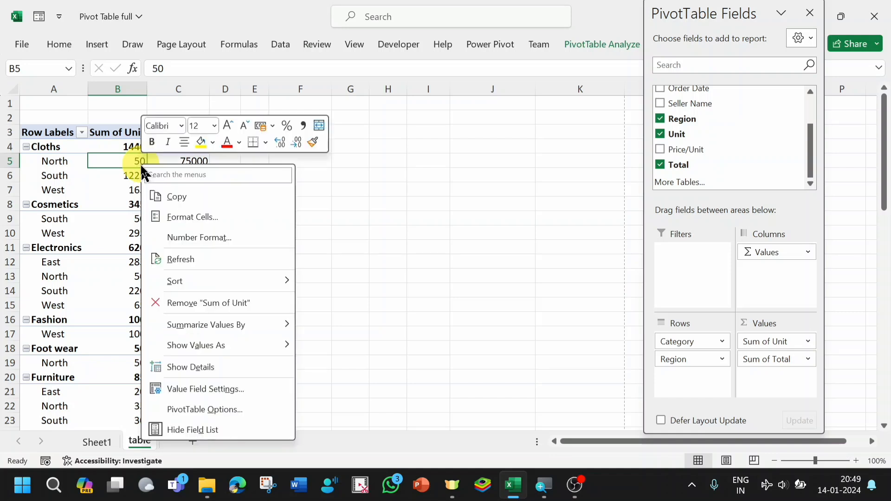
mouse_move(225, 351)
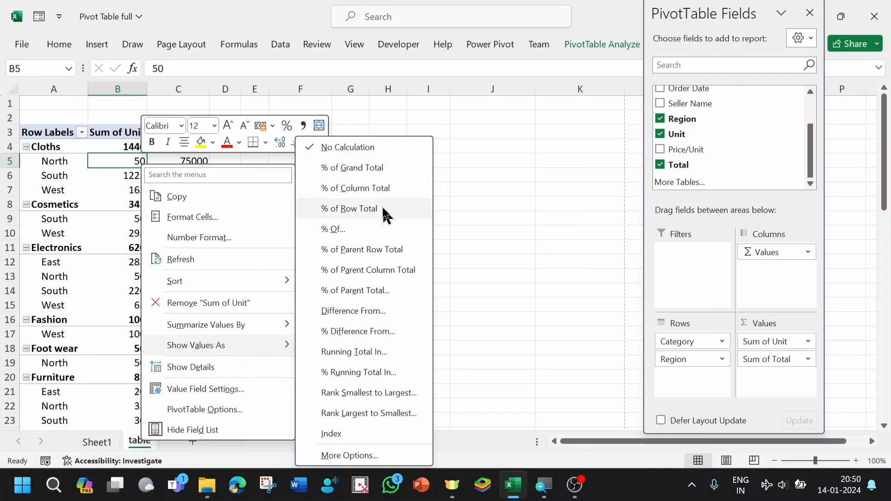
click(370, 198)
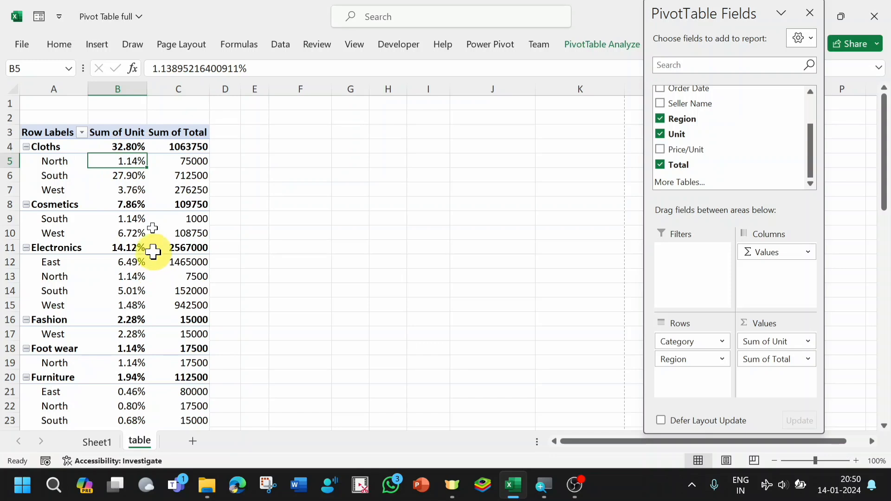
mouse_move(139, 165)
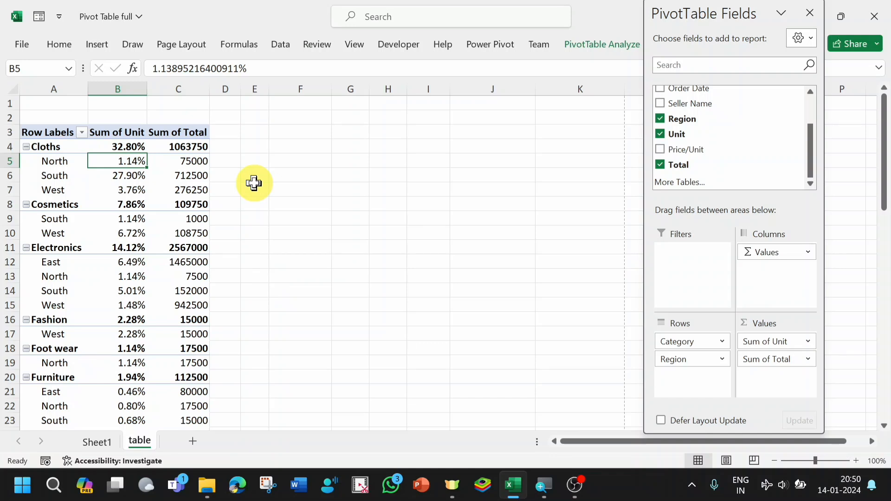
- Remove Sum of Total from the values and add Unit a second time below Sum of Unit
drag(781, 361, 757, 159)
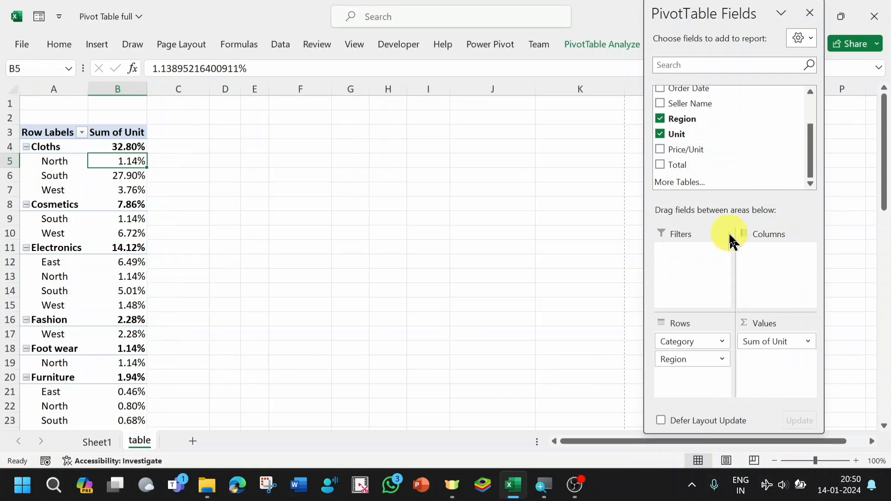
drag(688, 134, 759, 361)
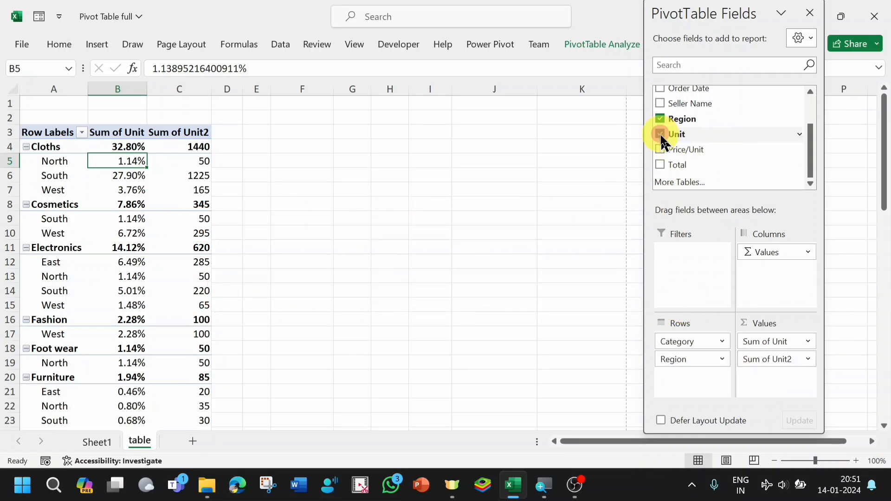
- Clear the pivot report by removing Unit, Region and Category
click(659, 133)
click(660, 119)
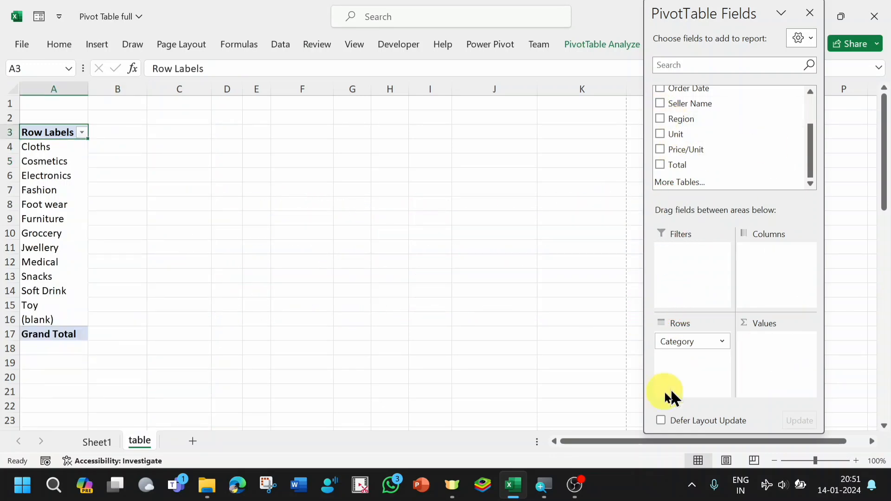
drag(684, 342, 680, 135)
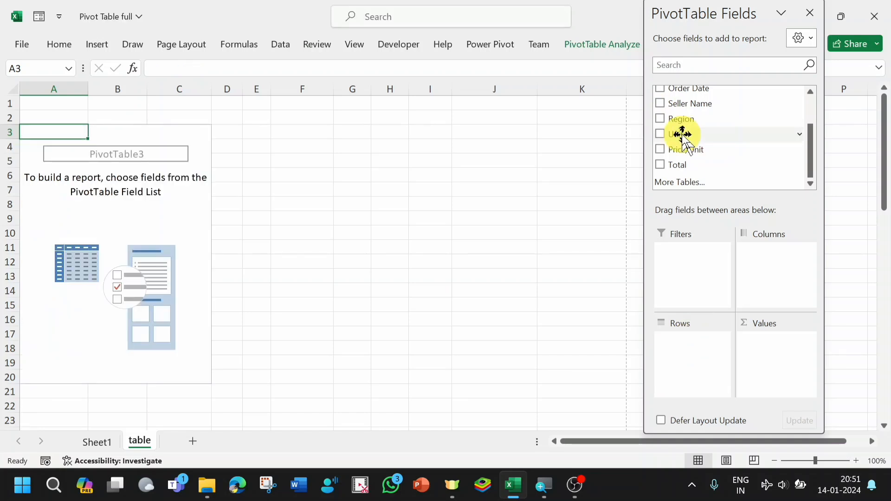
- Build the pivot report with Order Item nested under Category in the rows and the sum of Unit as values
drag(816, 159, 816, 146)
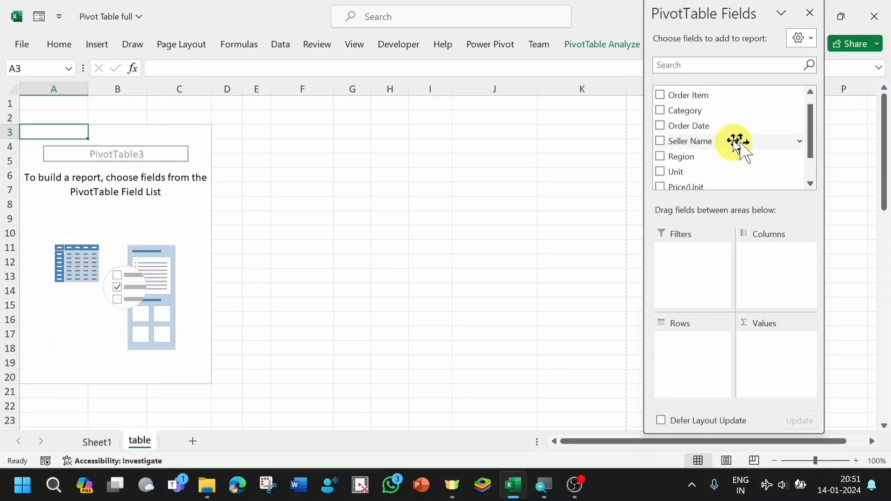
drag(684, 111, 680, 344)
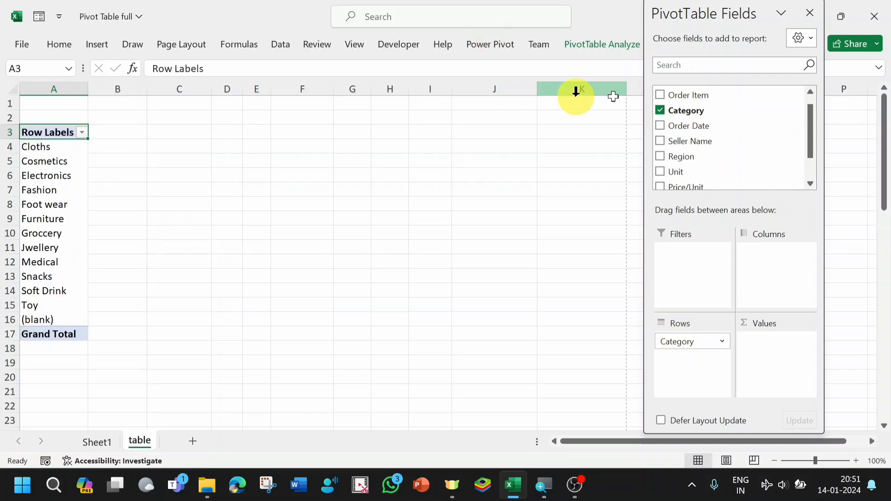
click(811, 94)
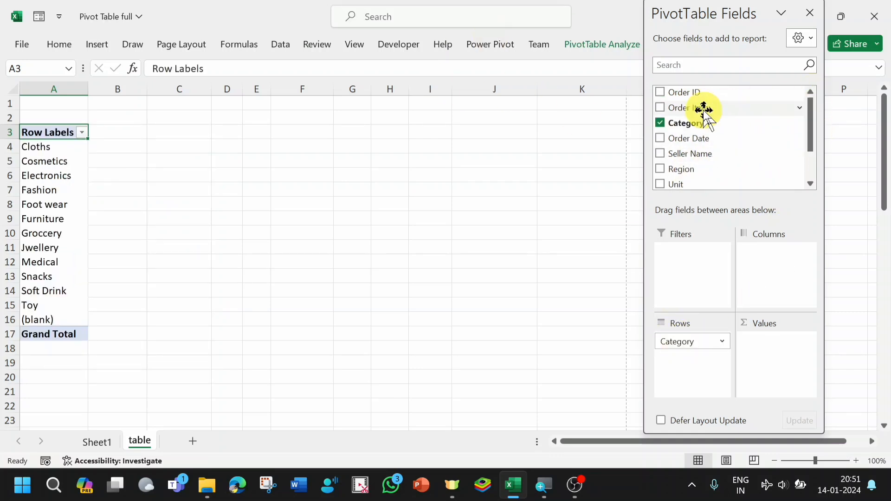
drag(691, 109, 679, 361)
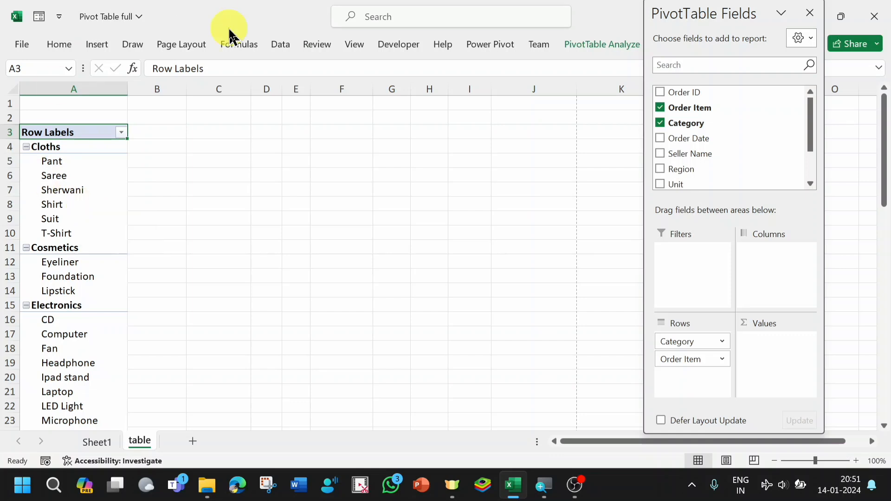
drag(682, 185, 763, 346)
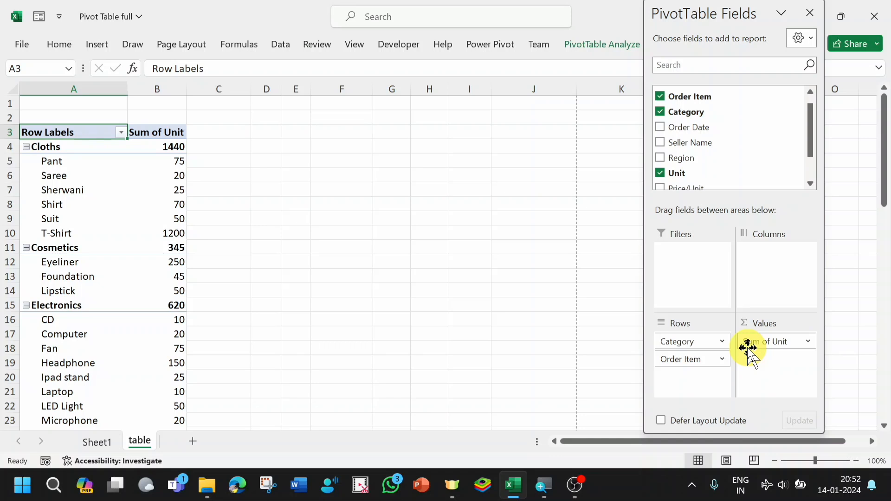
drag(32, 161, 171, 235)
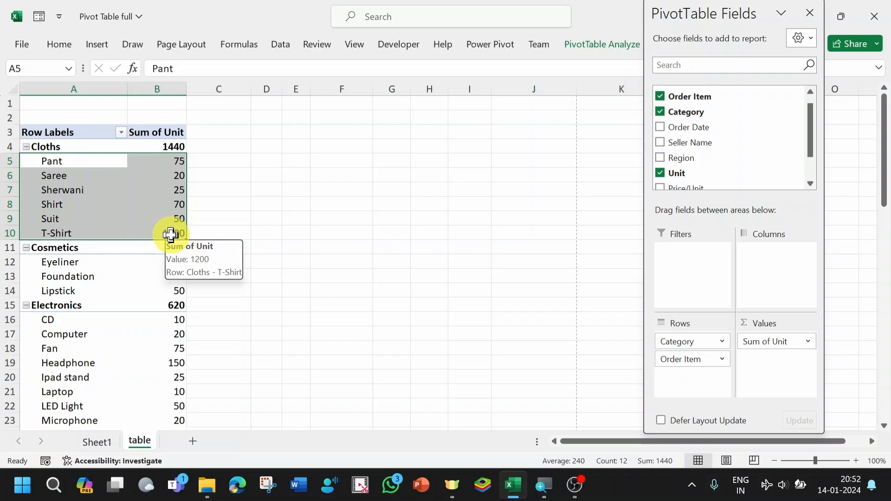
click(220, 205)
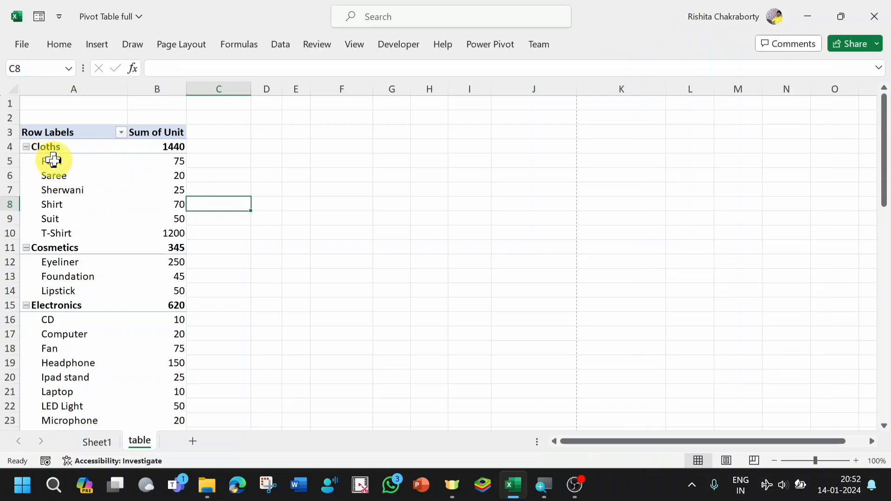
drag(52, 163, 88, 177)
drag(169, 257, 170, 261)
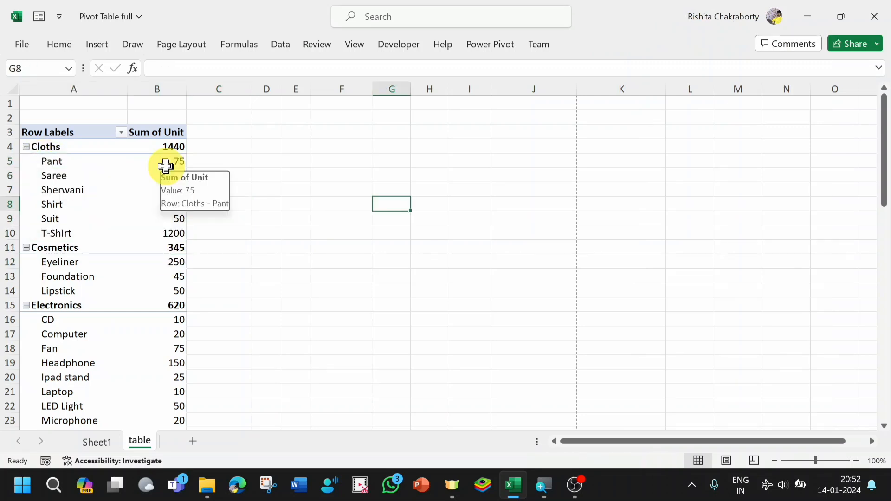
- Sort the order items within each category by Sum of Unit from largest to smallest
click(166, 166)
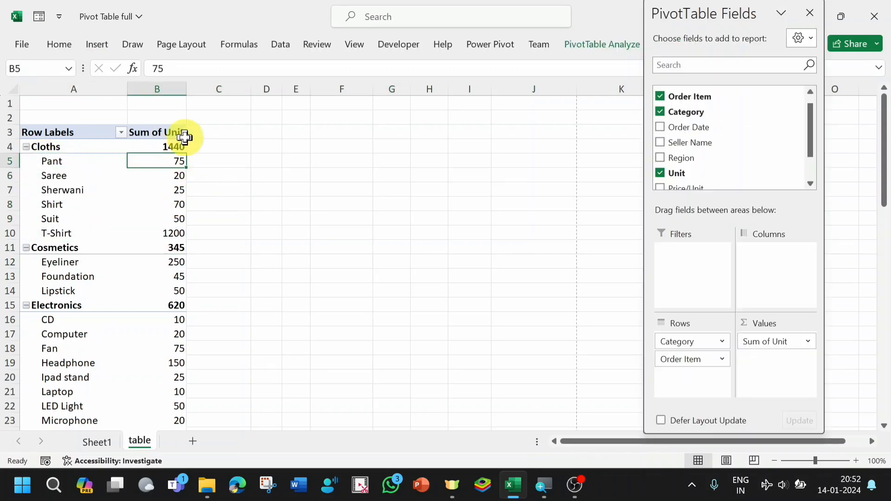
mouse_move(174, 188)
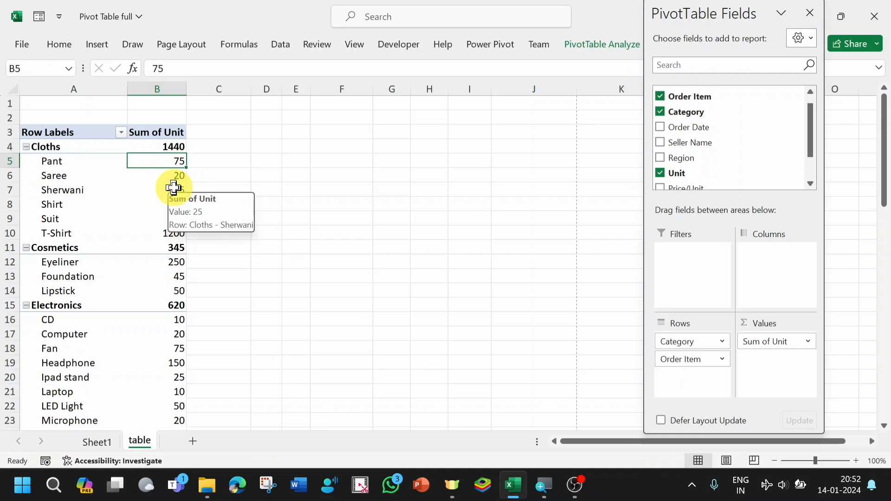
right_click(173, 188)
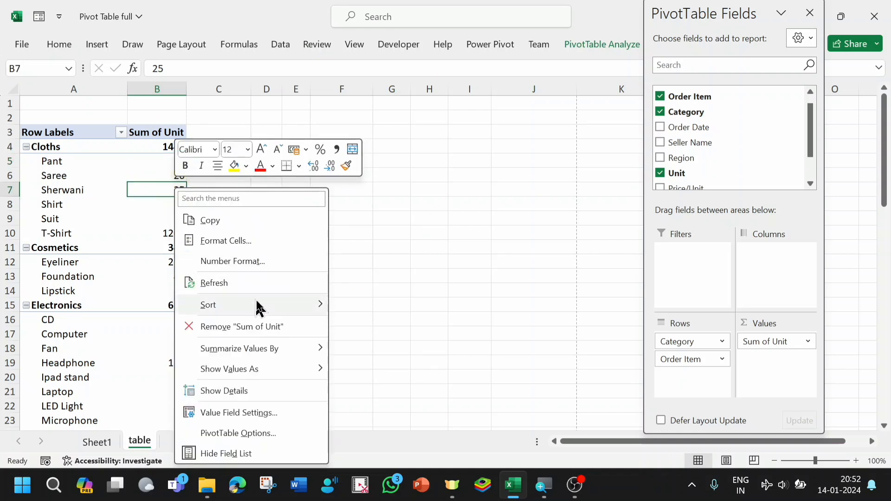
mouse_move(288, 312)
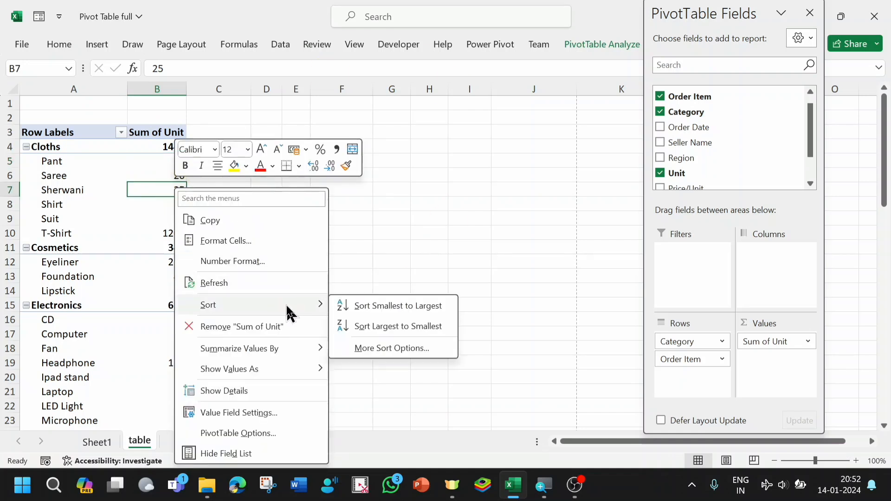
click(371, 327)
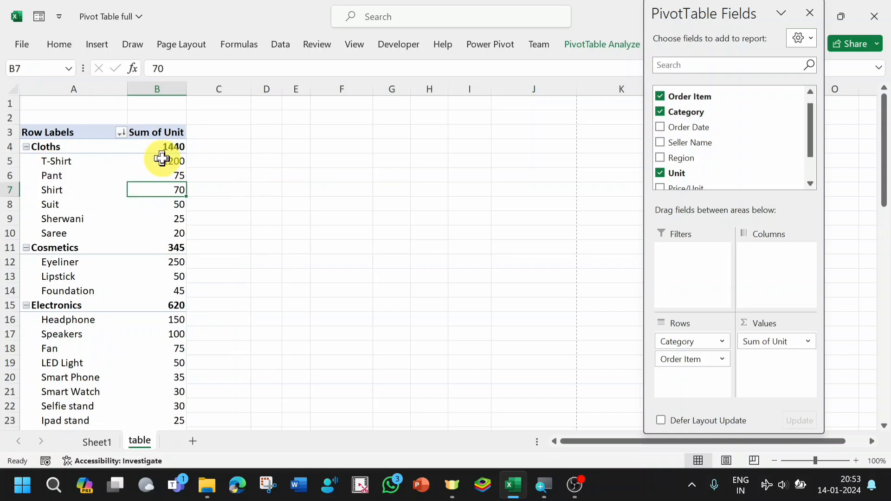
key(Right)
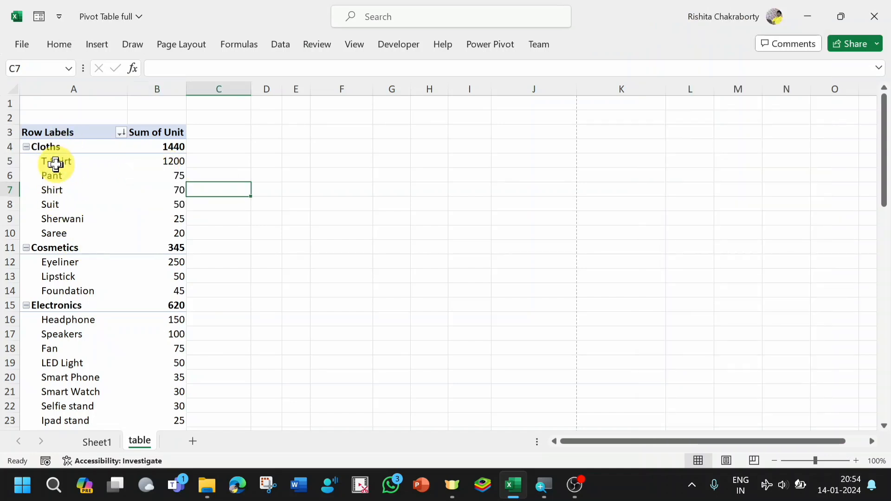
- Filter Order Item to the top 3 items by Sum of Unit within each category
click(56, 163)
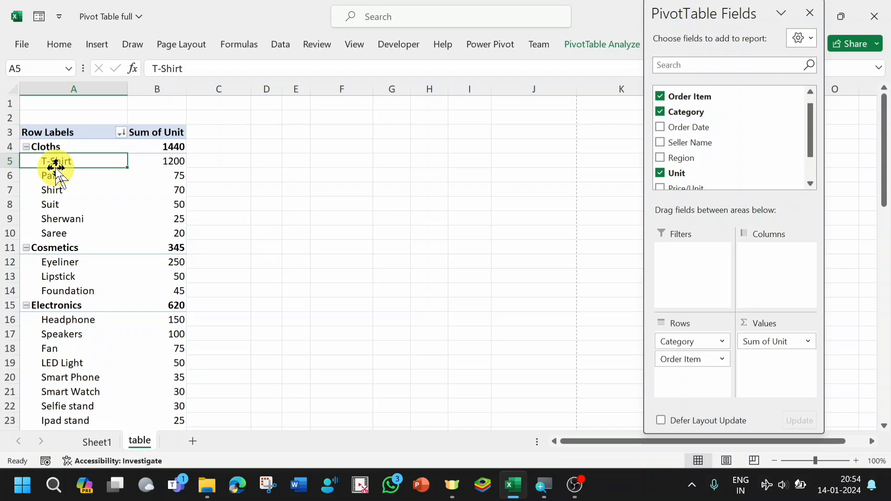
right_click(64, 161)
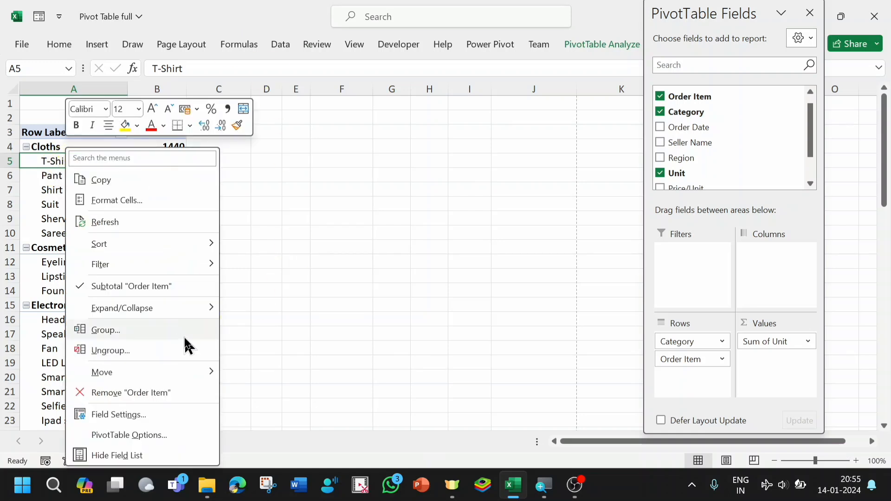
mouse_move(121, 267)
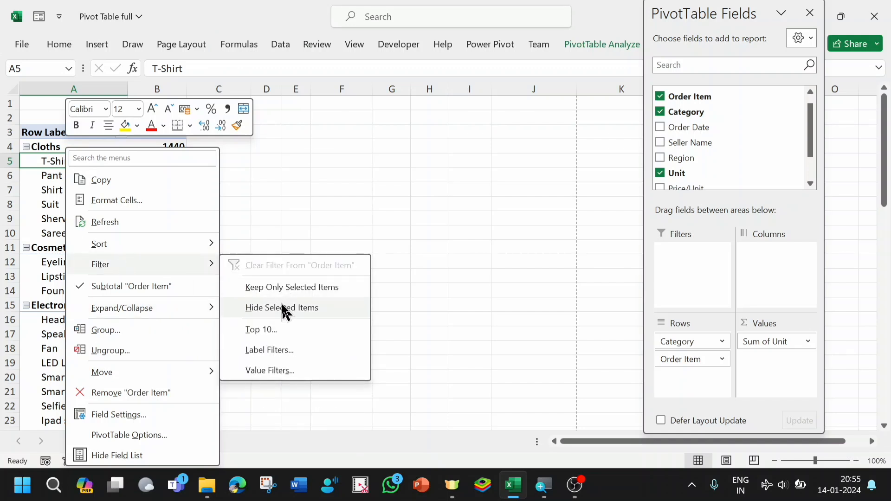
click(254, 328)
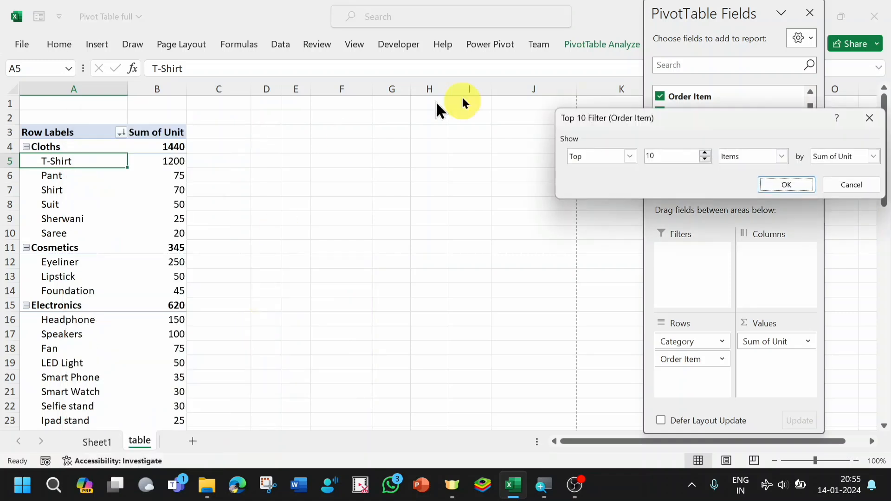
drag(712, 115, 360, 164)
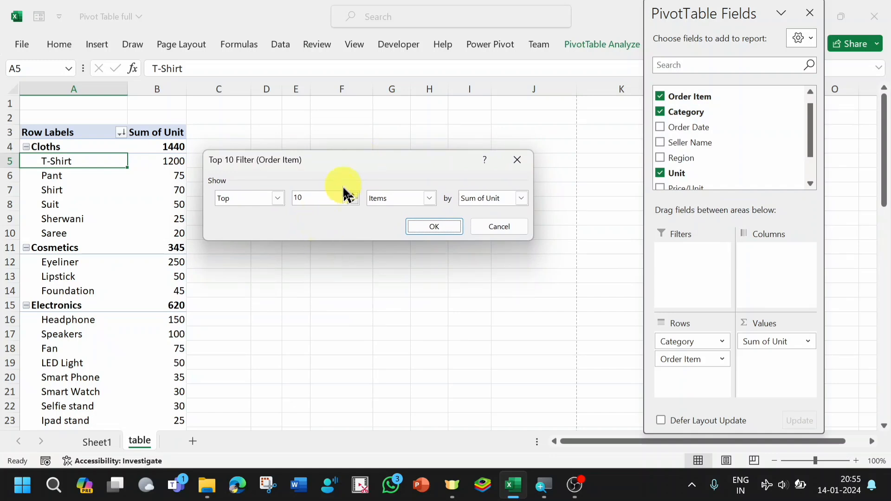
click(308, 198)
key(BackSpace)
key(BackSpace)
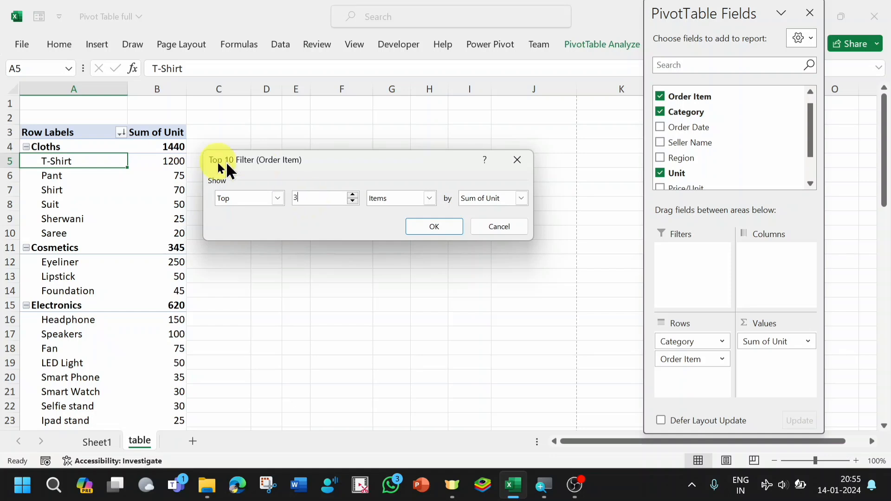
click(277, 202)
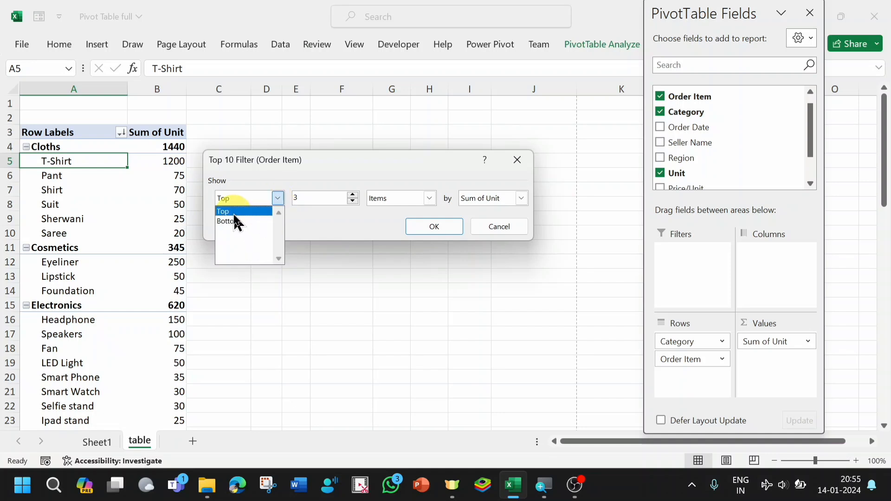
click(431, 228)
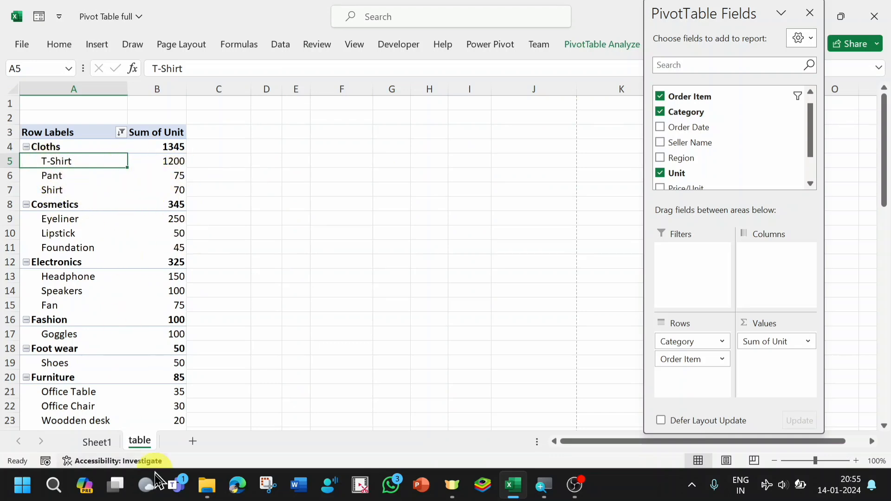
mouse_move(175, 343)
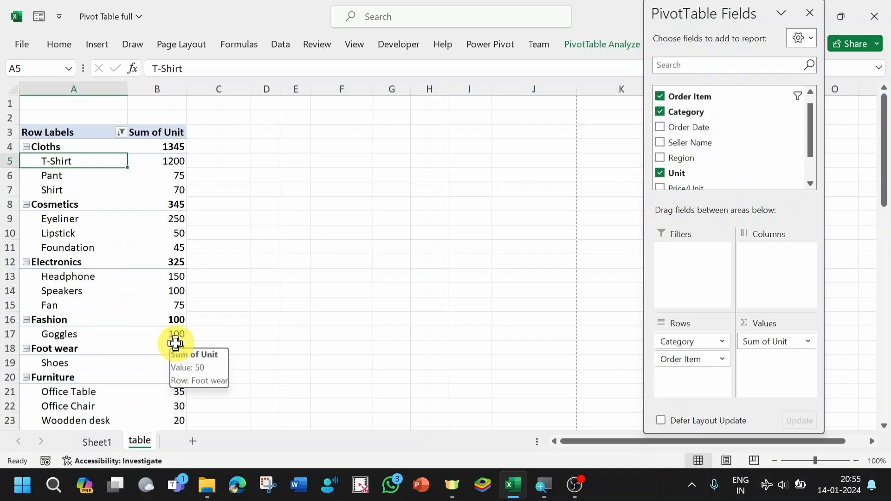
mouse_move(172, 270)
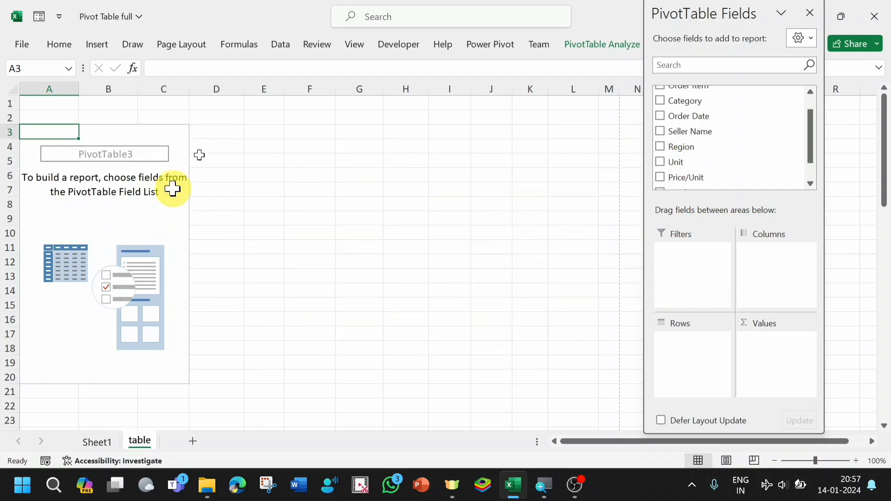
- Build the pivot report with Order Item nested under Category in the rows, Region in the columns and the sum of Total as values
drag(681, 100, 683, 349)
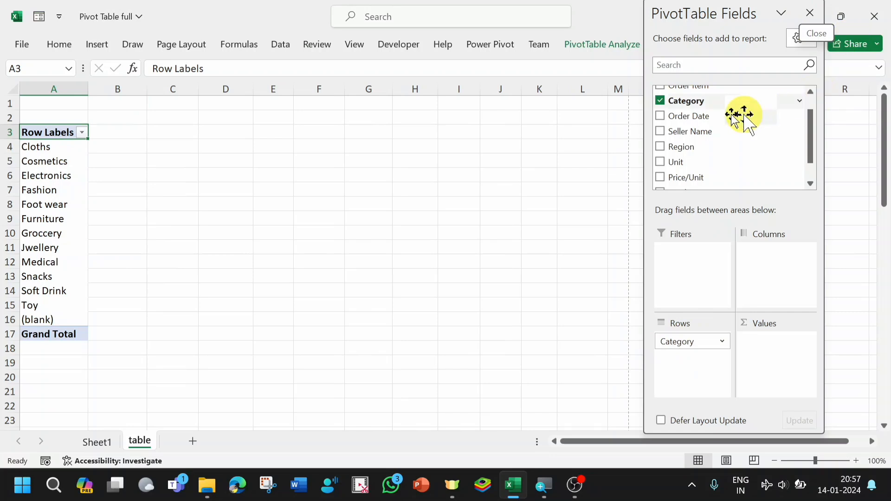
drag(811, 149, 814, 94)
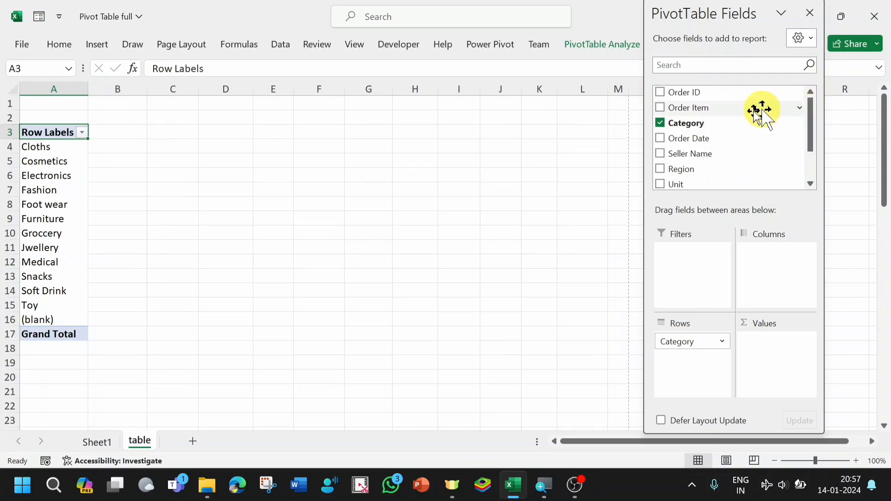
drag(690, 110, 686, 365)
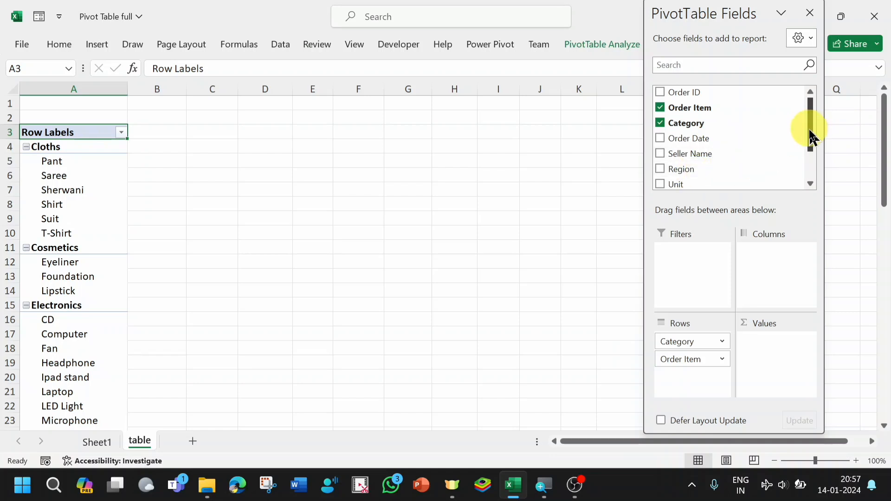
drag(811, 137, 817, 185)
drag(676, 169, 761, 343)
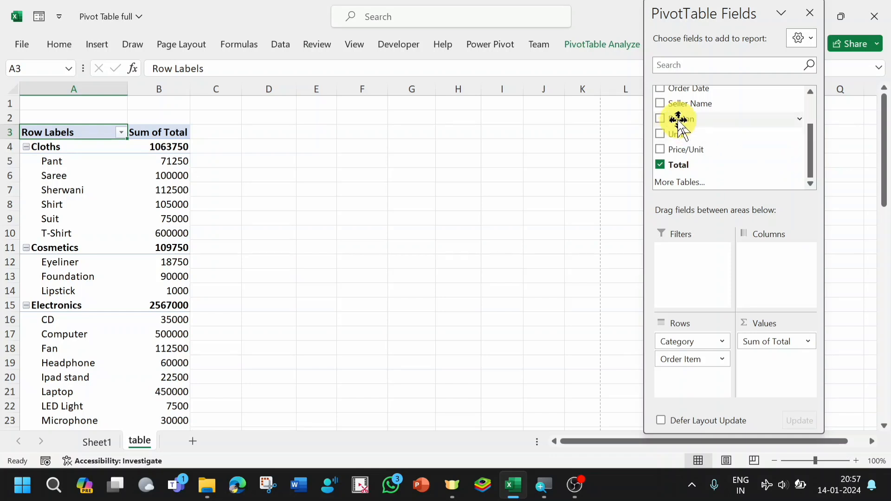
drag(676, 121, 758, 254)
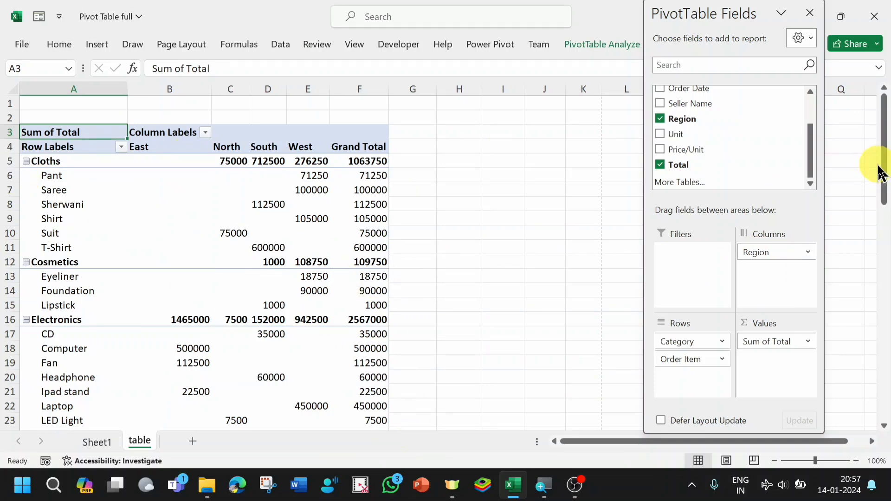
drag(884, 162, 886, 102)
- Move Region from the columns and Category from the rows into the report filters, keeping Region above Category
drag(771, 246, 682, 254)
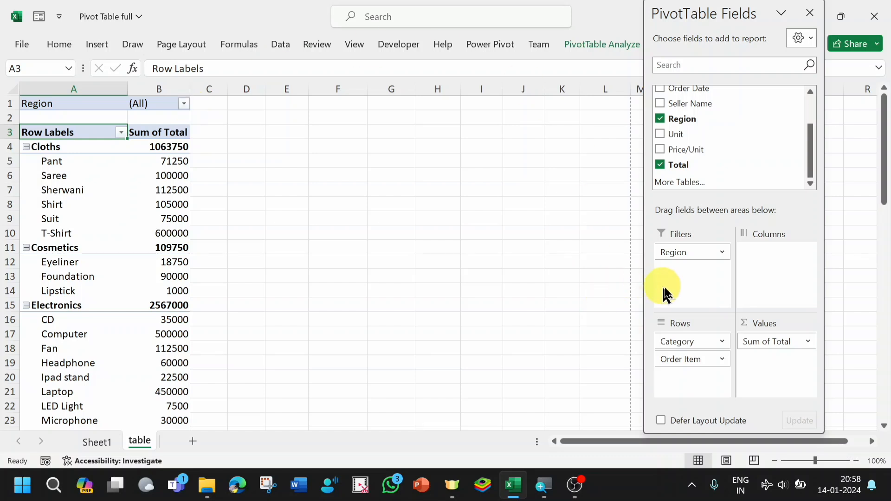
drag(696, 253, 769, 253)
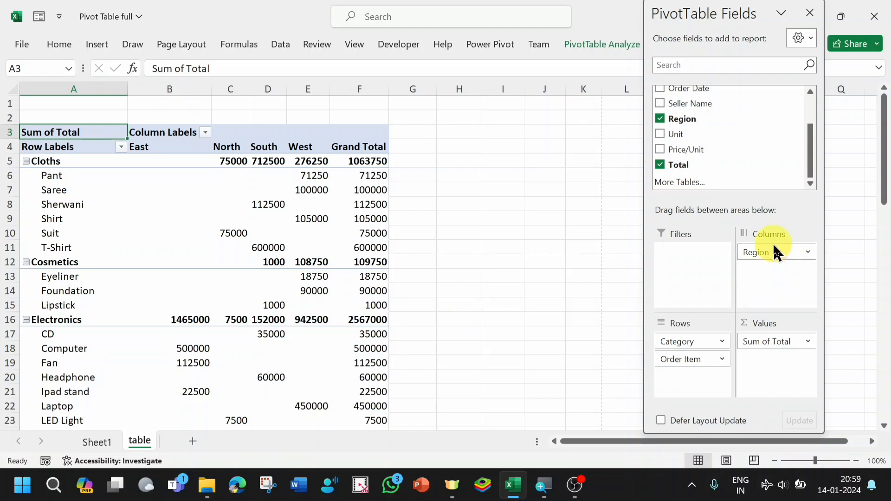
drag(772, 252, 684, 255)
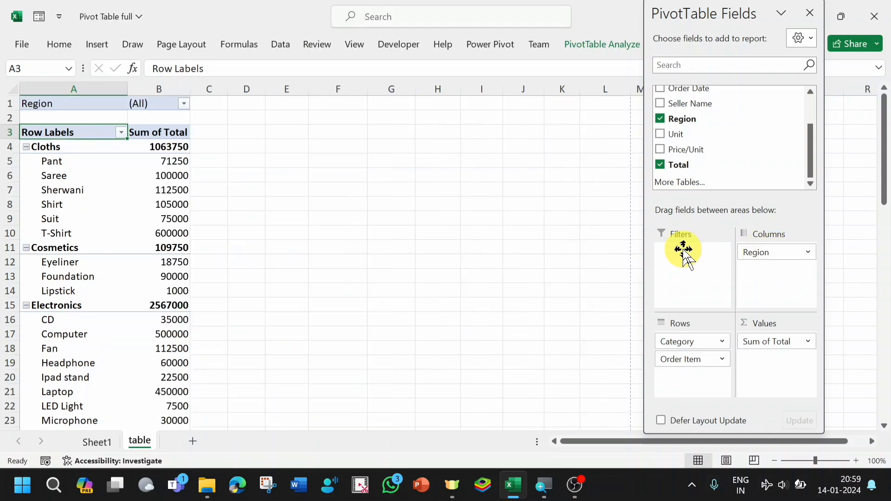
click(688, 361)
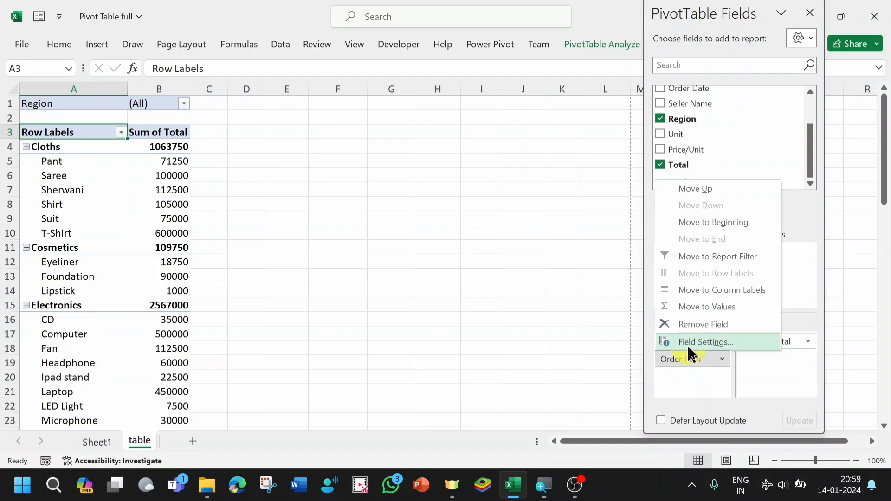
click(671, 383)
drag(686, 342, 686, 272)
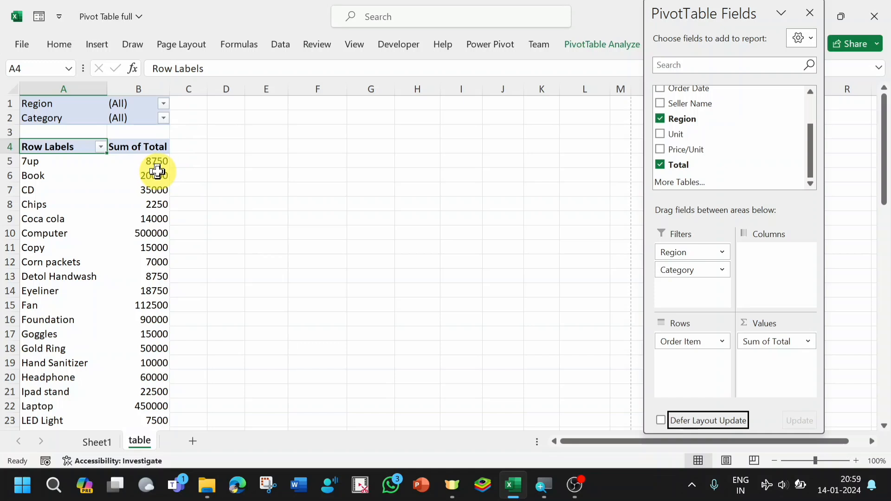
- Filter the pivot report to the North region and the Groccery category
mouse_move(162, 167)
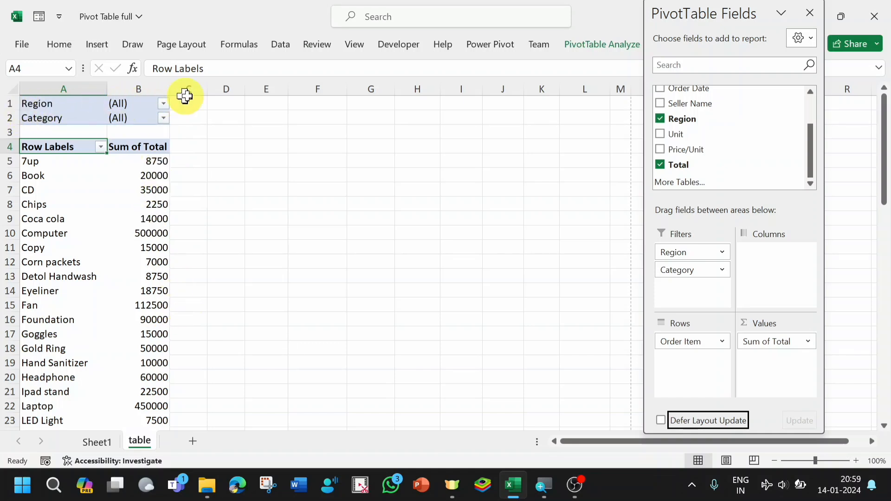
click(164, 104)
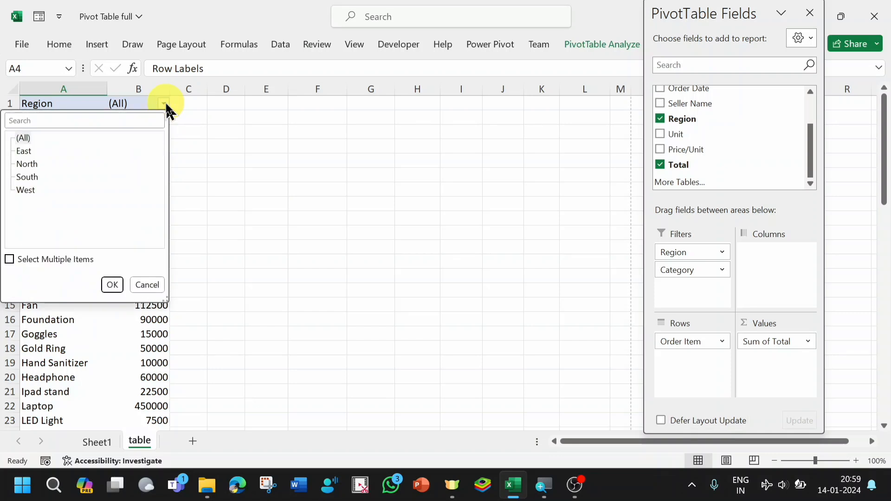
click(32, 165)
click(112, 285)
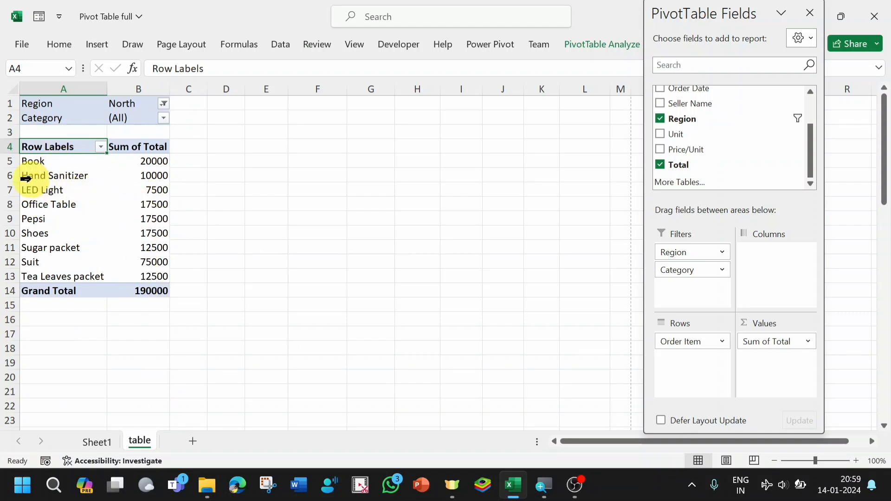
click(164, 119)
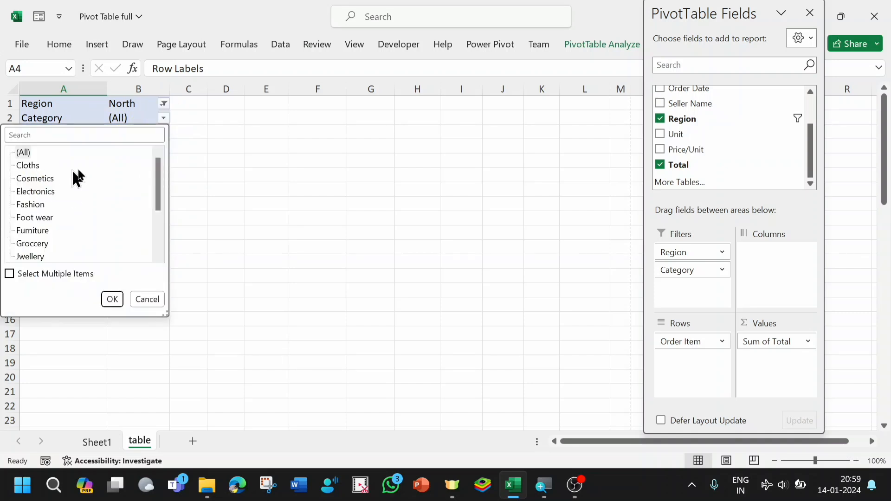
double_click(32, 244)
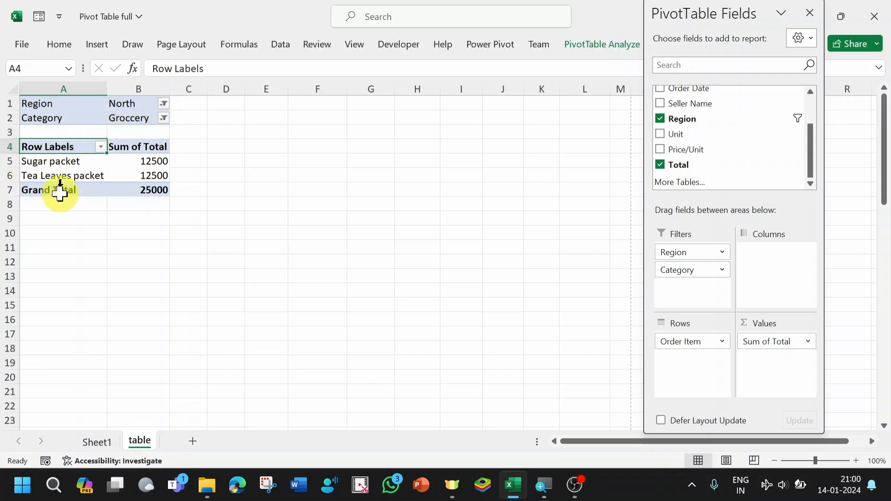
mouse_move(134, 193)
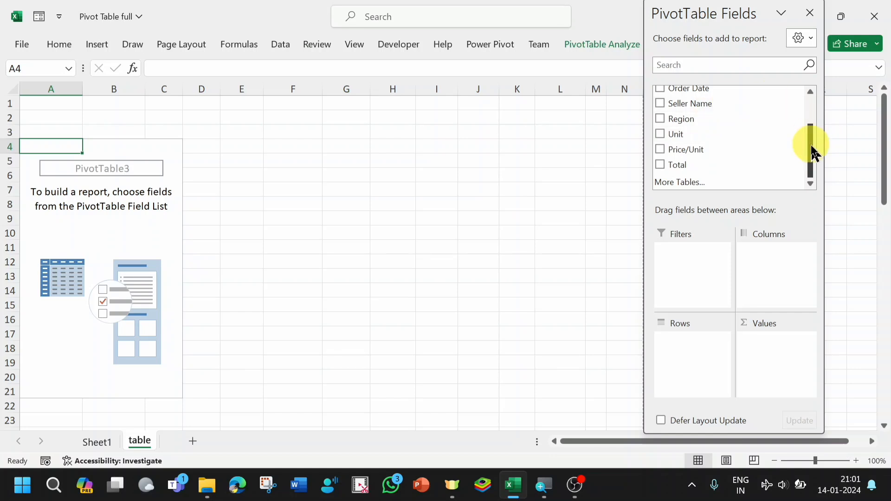
- Build the pivot report with Order Item in the rows and the sum of Unit as values
drag(810, 160, 814, 89)
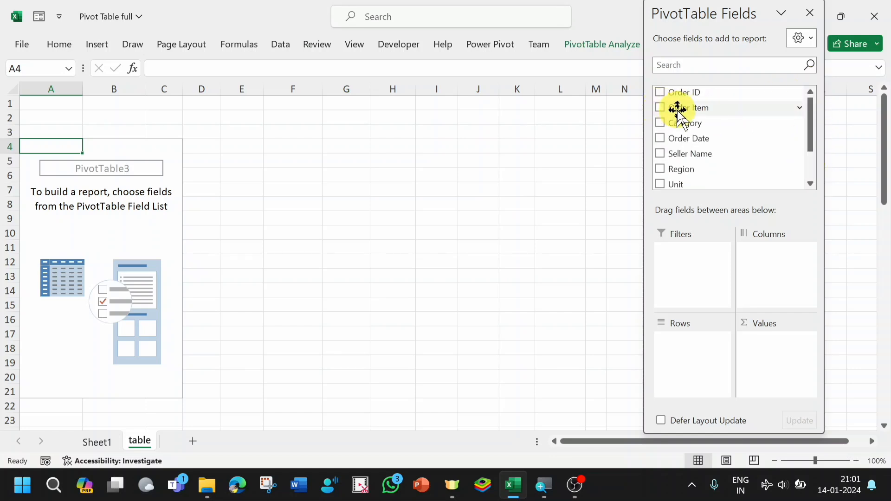
drag(686, 108, 682, 342)
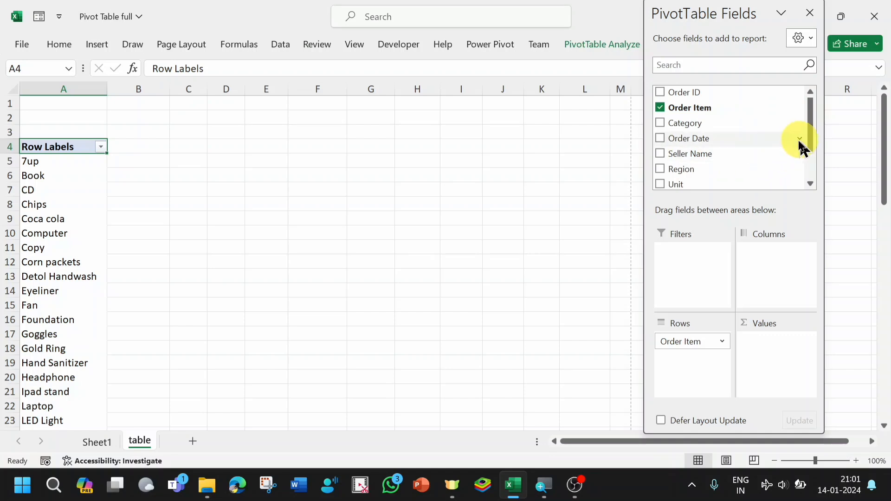
drag(679, 185, 763, 358)
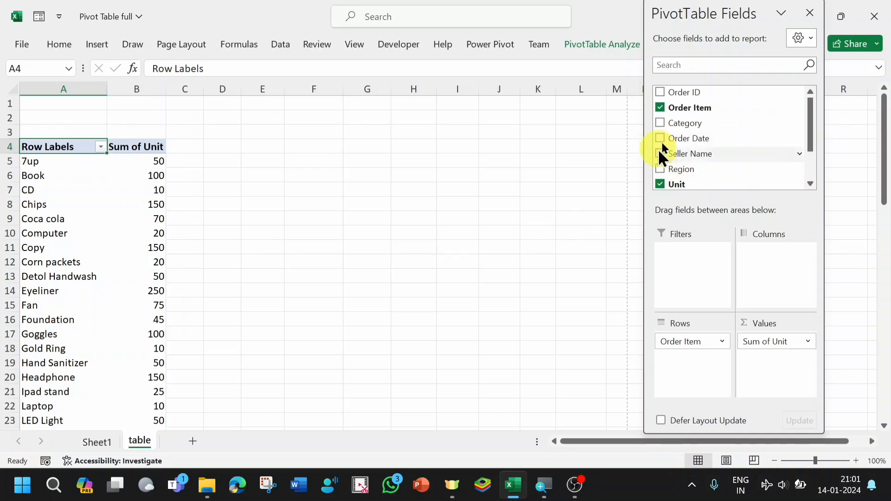
- Try Region as a report filter and finish with it in the columns, splitting the unit sums per order item by region
drag(680, 171, 780, 268)
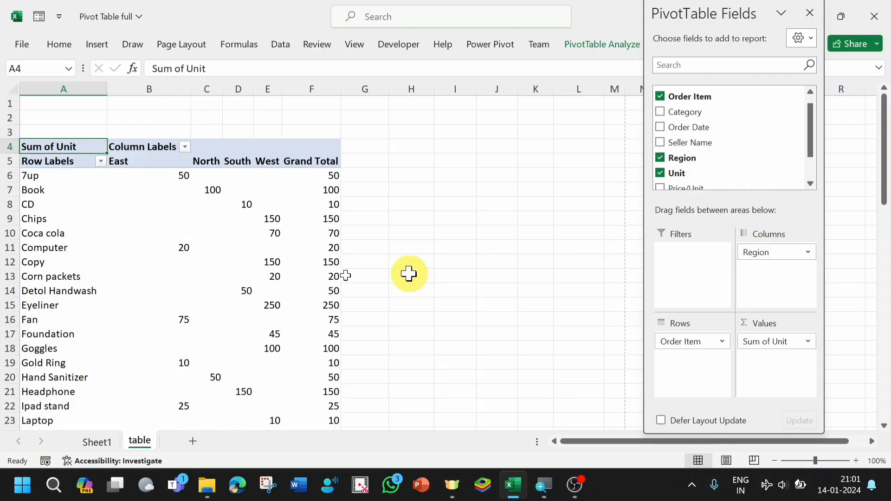
drag(780, 262, 687, 255)
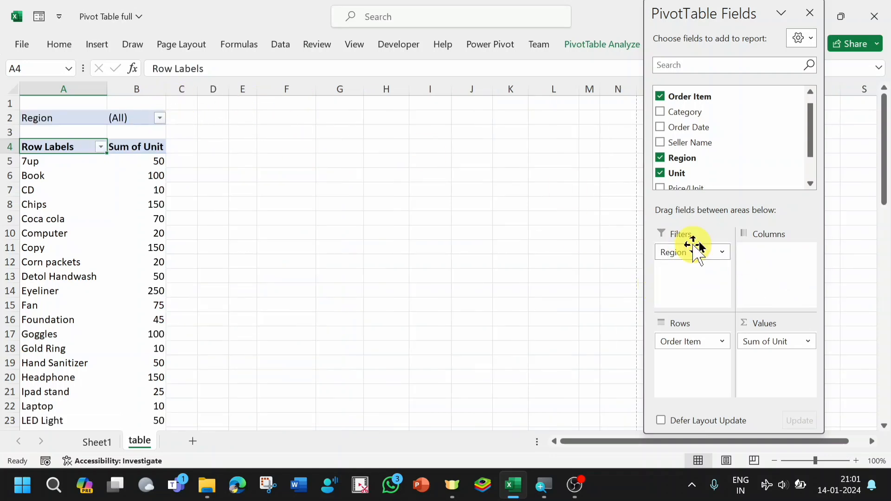
drag(684, 255, 773, 255)
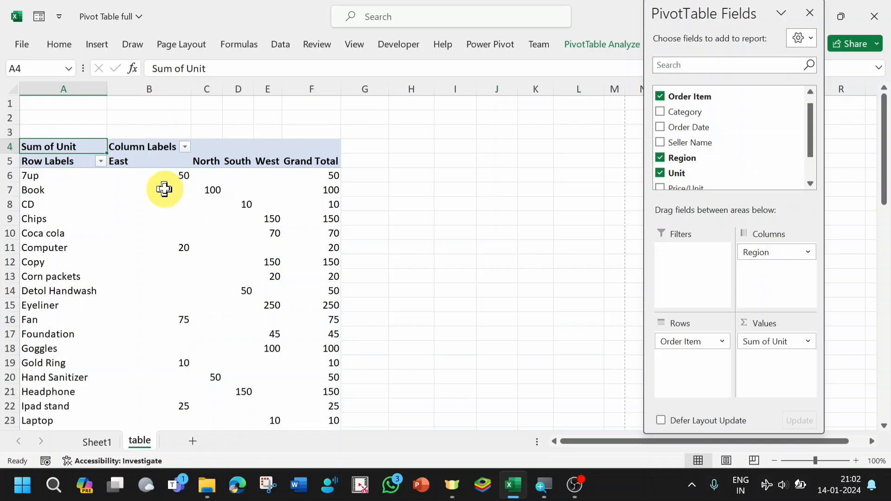
click(176, 201)
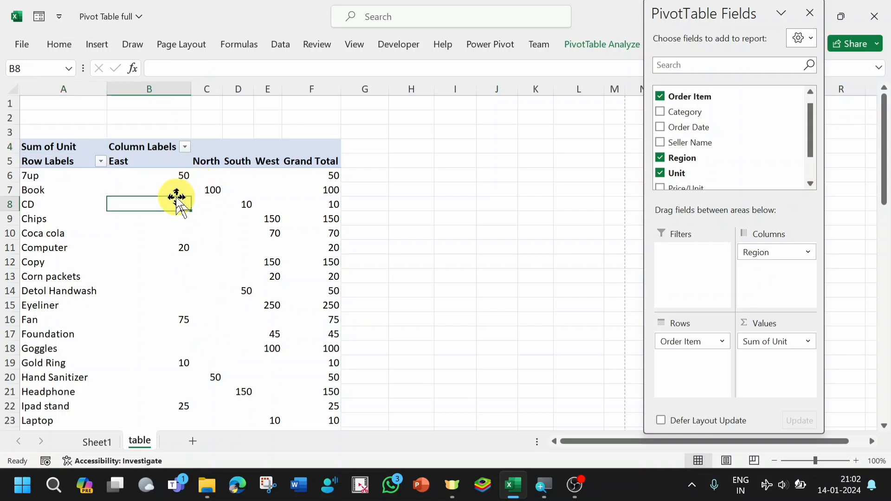
click(200, 214)
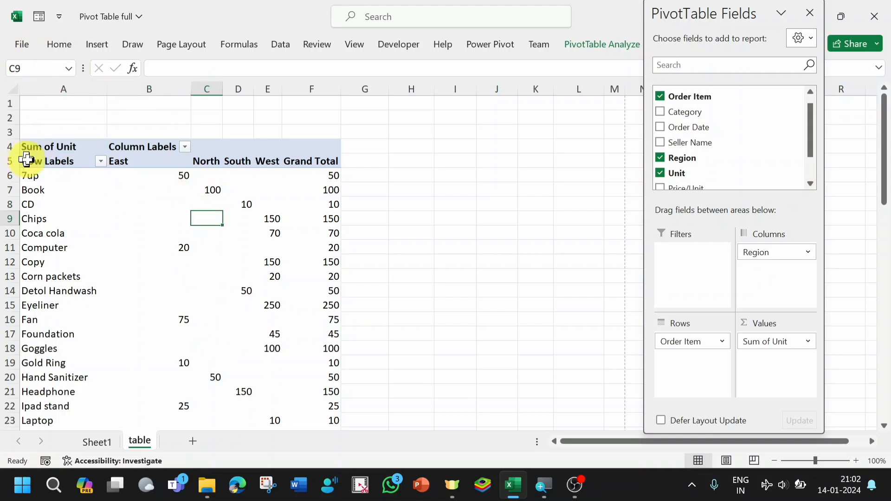
- Apply borders to all cells of the pivot report, from the Sum of Unit header through the Grand Total row
drag(40, 147, 305, 385)
click(59, 44)
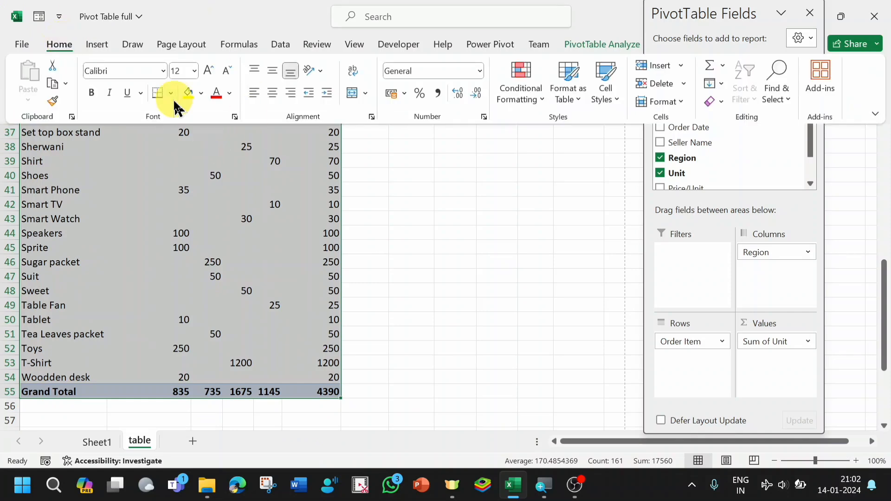
click(171, 93)
click(191, 239)
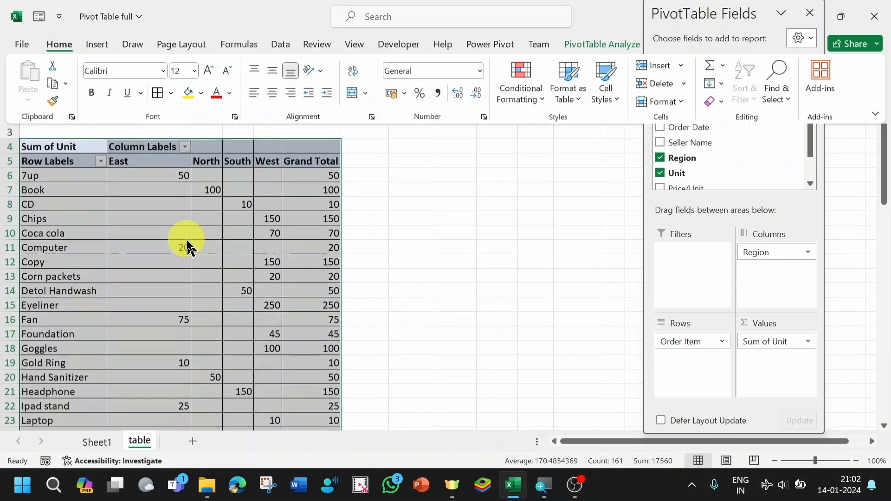
click(375, 217)
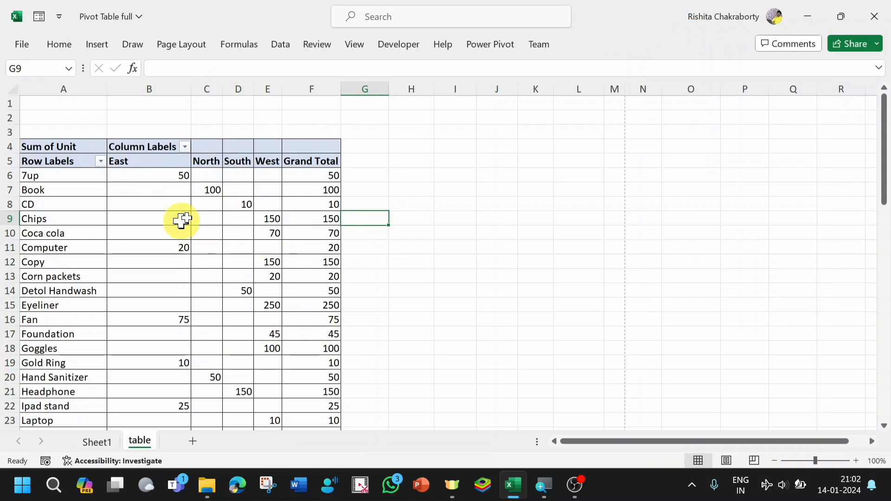
- Insert a Seller Name slicer for the pivot report
mouse_move(253, 226)
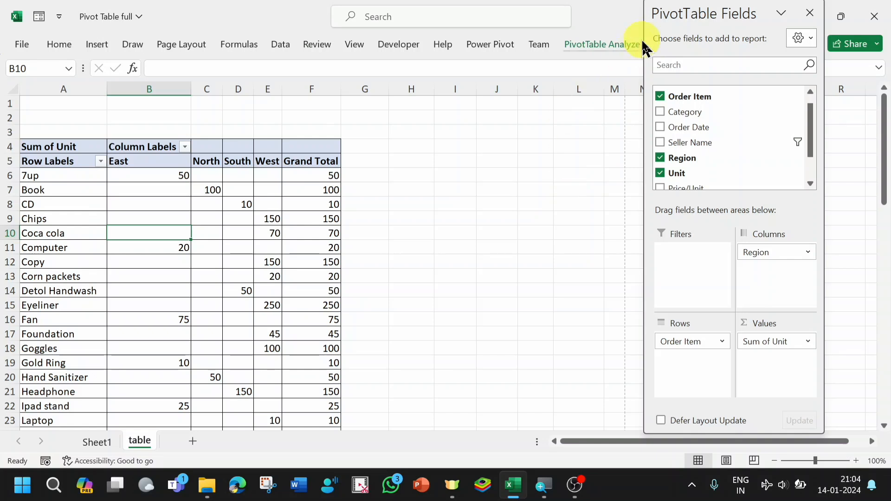
click(596, 46)
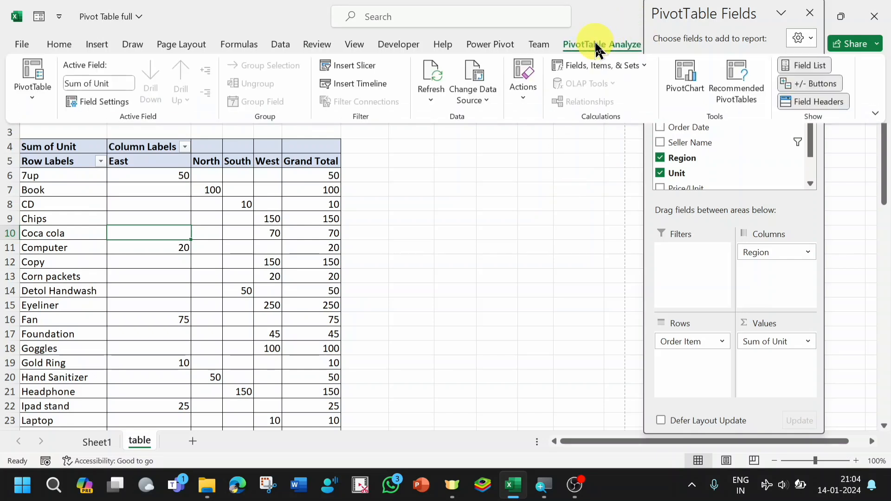
click(337, 70)
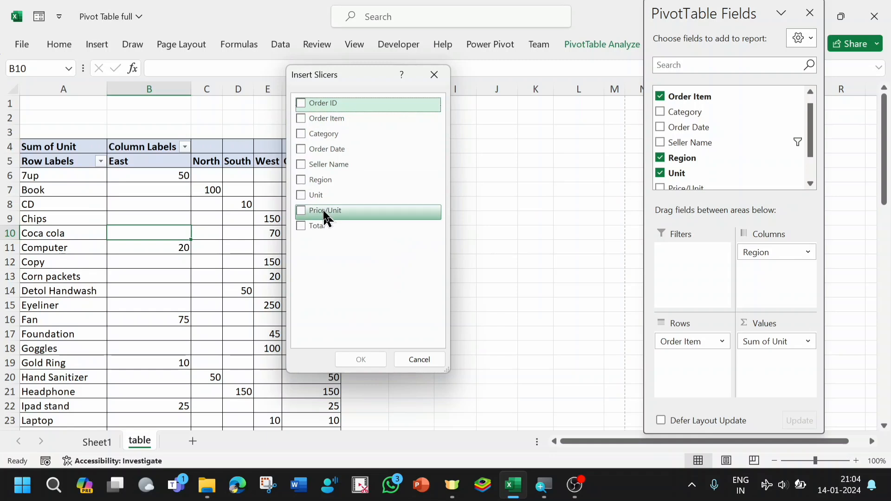
click(302, 165)
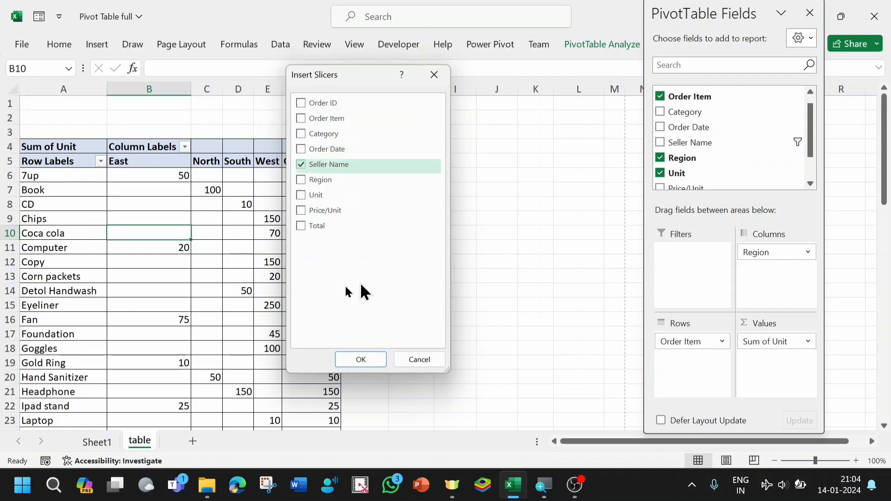
click(364, 360)
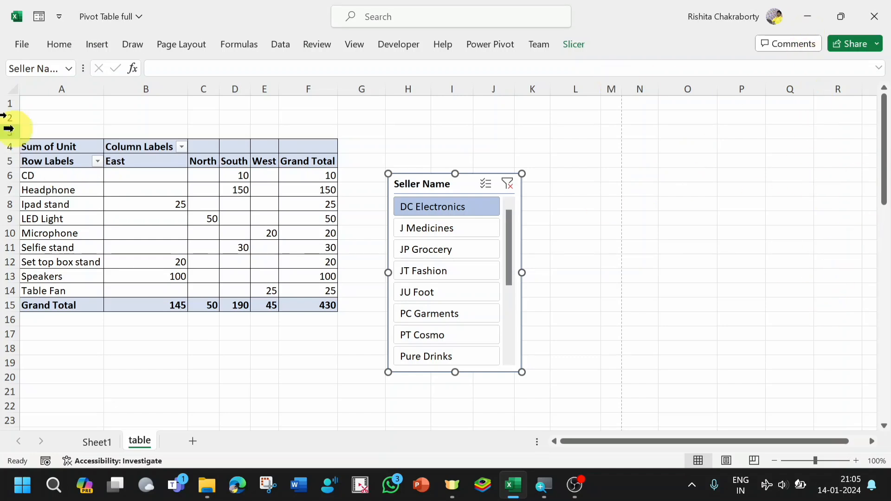
- Insert an Order Item slicer and place it beside the Seller Name slicer
click(119, 200)
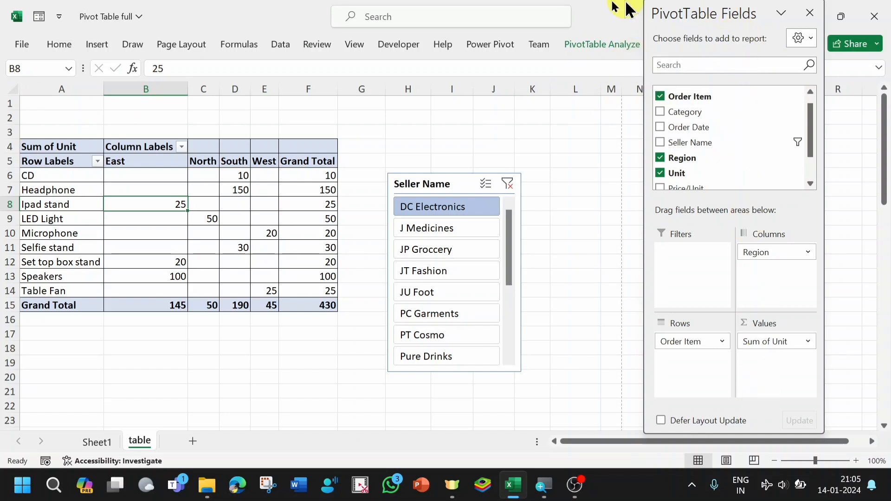
click(605, 46)
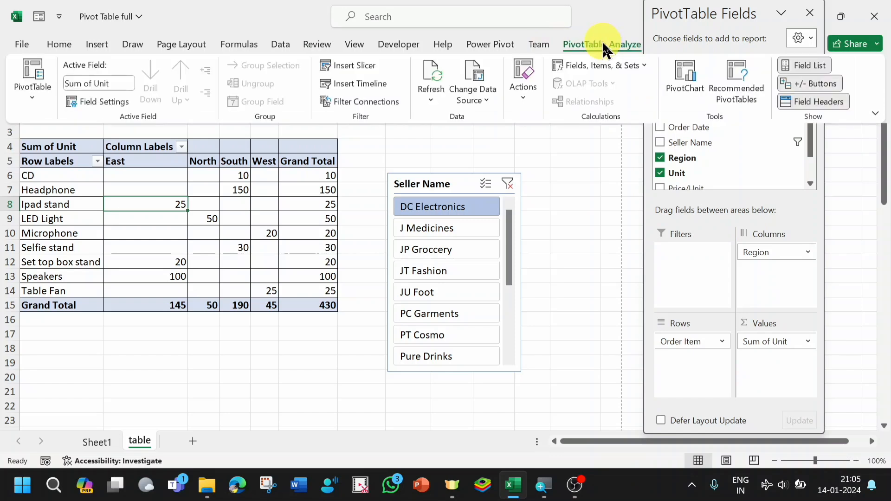
click(343, 65)
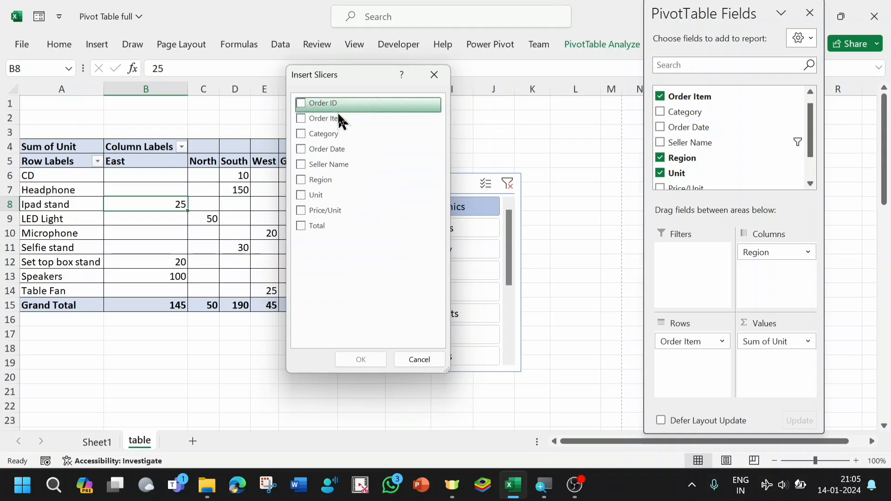
click(301, 120)
click(361, 360)
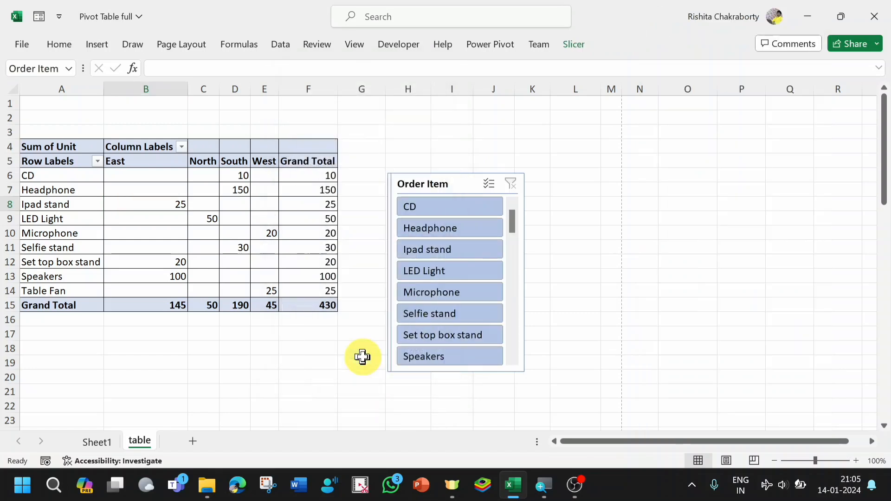
drag(439, 184, 581, 181)
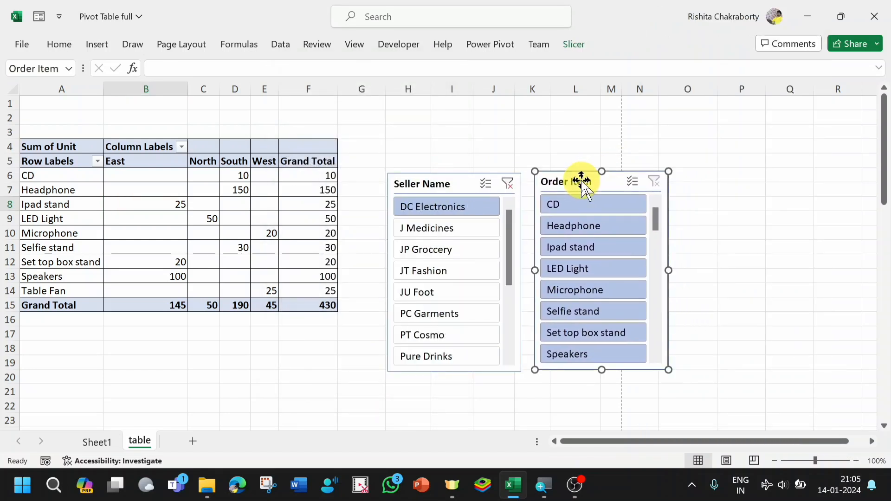
- Use the slicers to filter the report to DC Electronics with Headphone and after that with LED Light
click(439, 210)
click(561, 224)
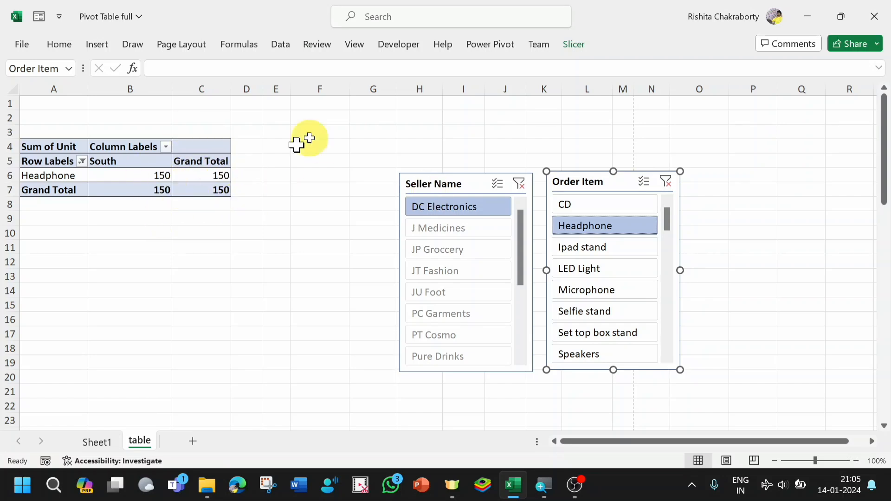
click(450, 211)
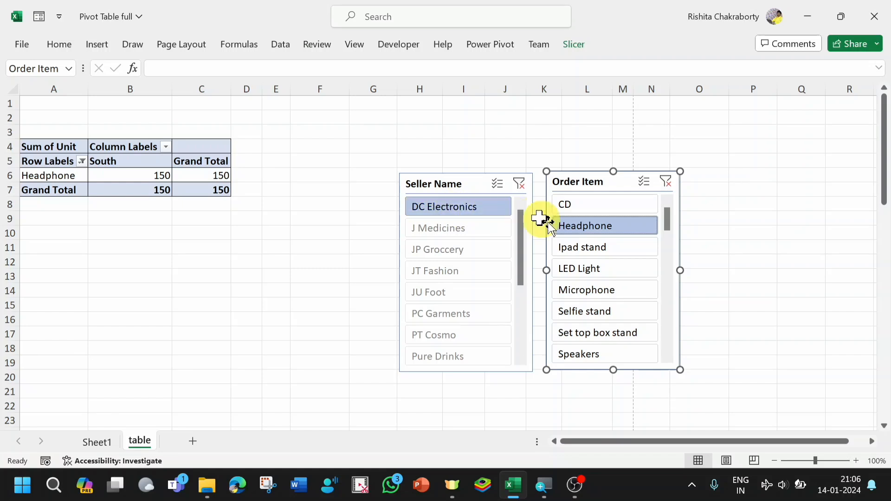
click(586, 268)
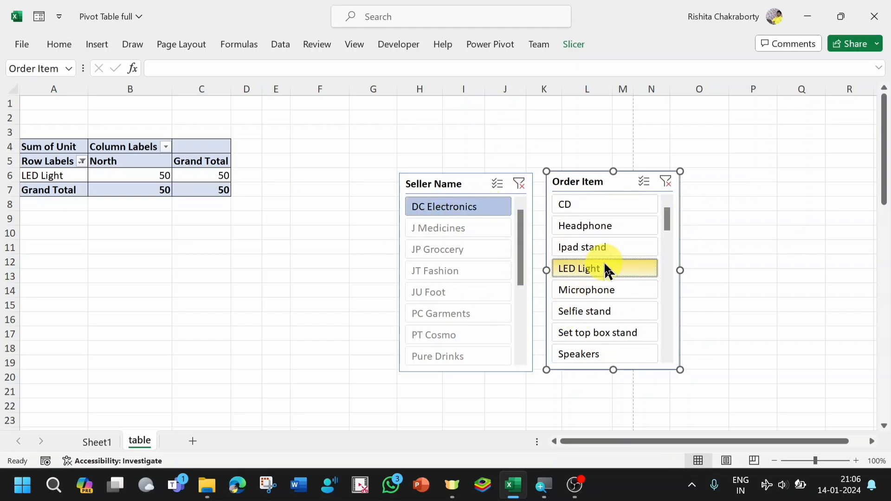
mouse_move(217, 184)
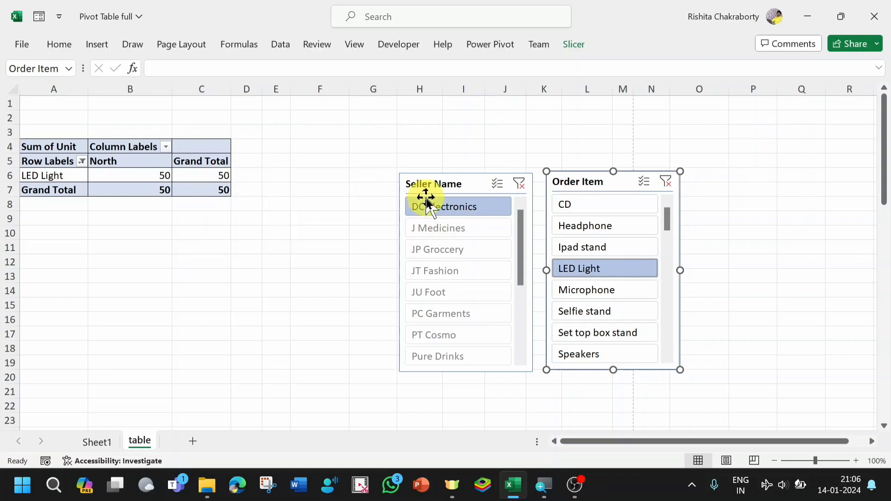
- Cut the slicers from the sheet and reset the Order Item row filter to include all items
right_click(469, 188)
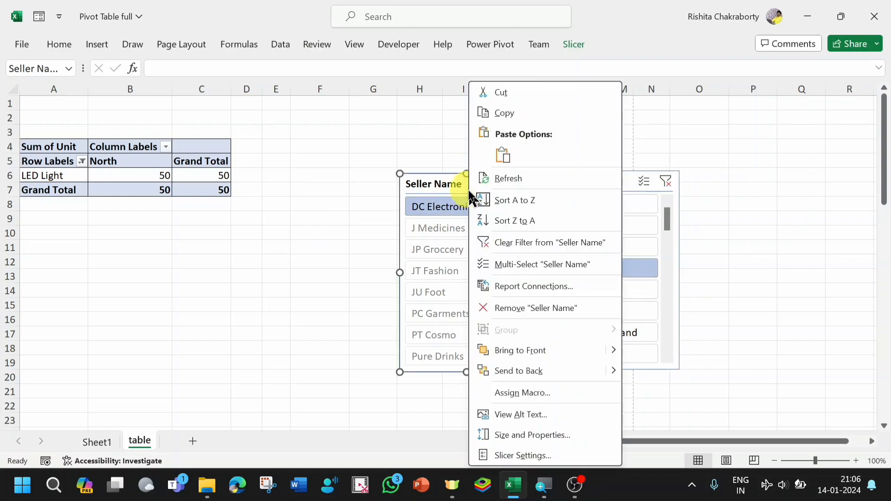
click(495, 91)
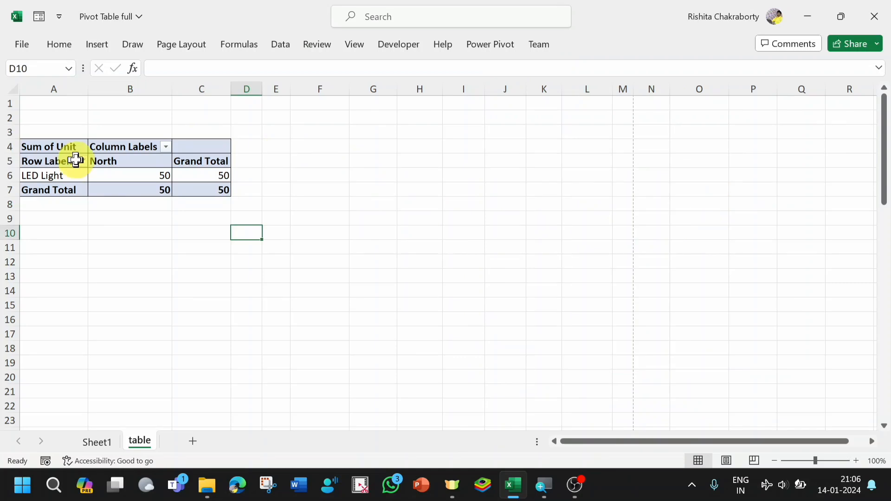
click(82, 161)
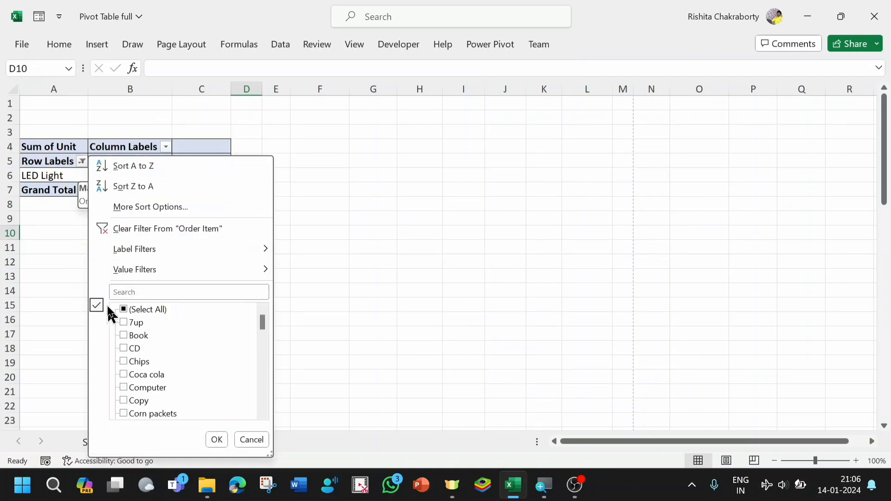
click(124, 307)
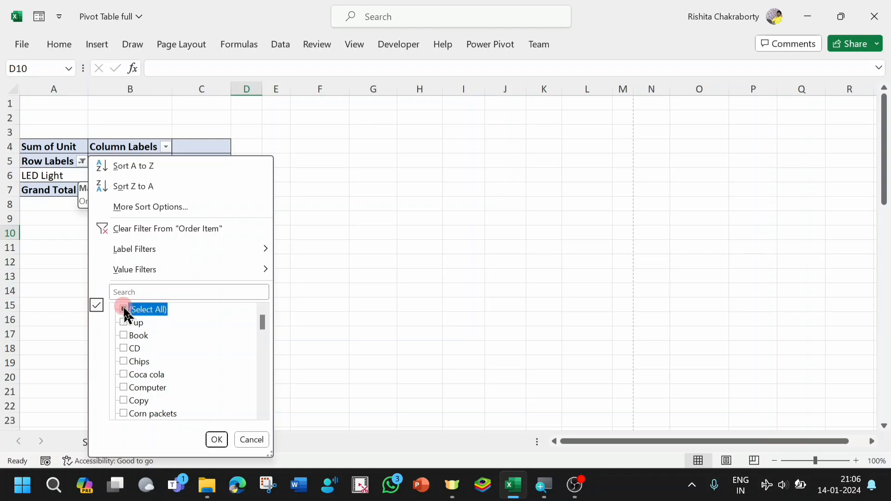
click(216, 440)
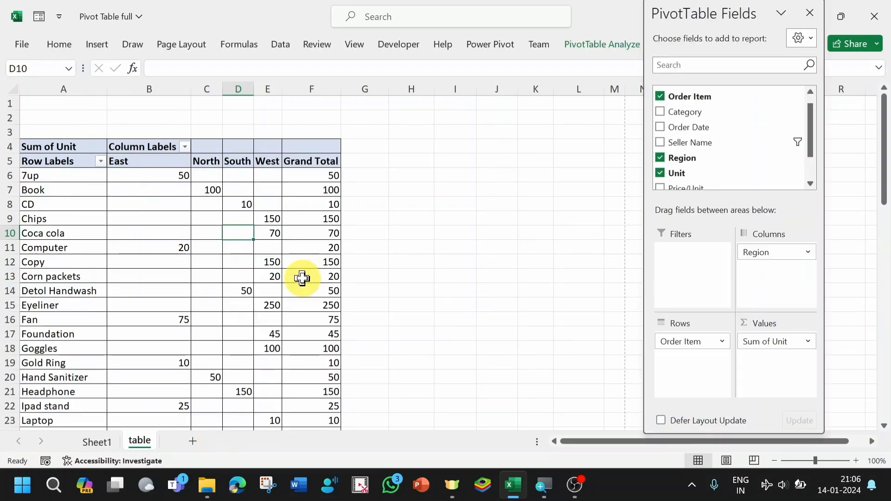
- Reset the Seller Name field filter to include all sellers
mouse_move(302, 277)
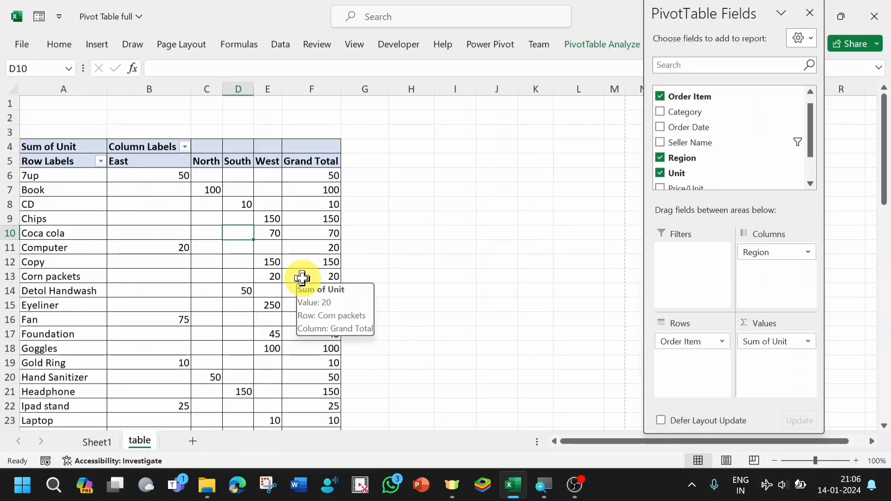
click(800, 142)
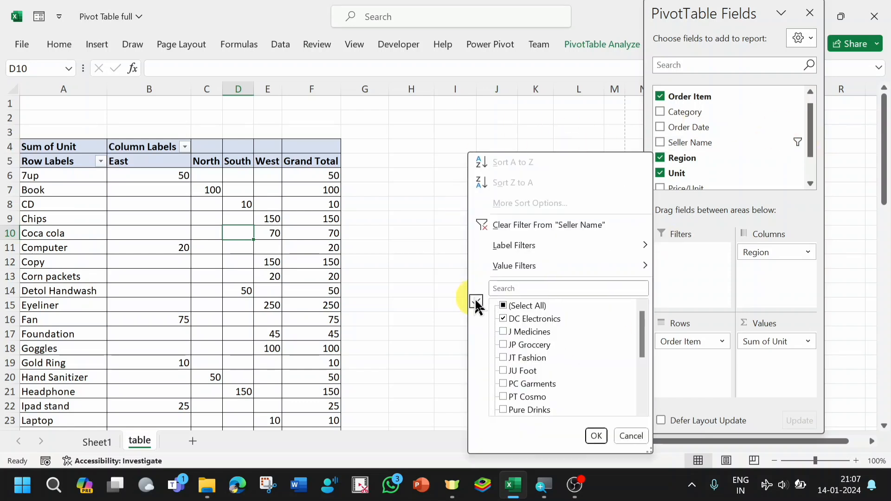
click(504, 306)
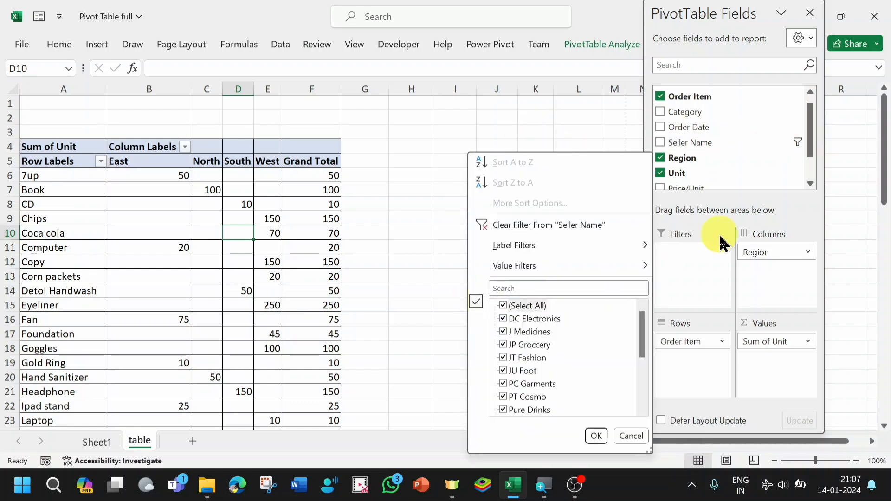
click(597, 437)
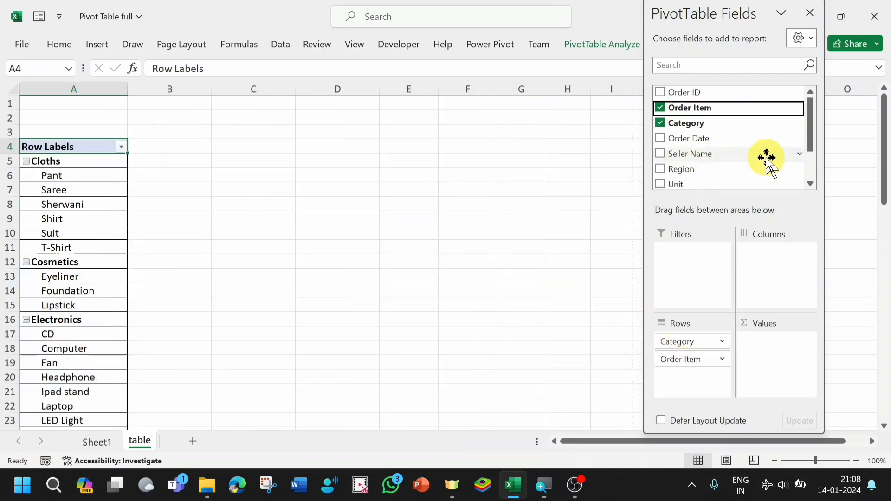
- Add the sum of Unit and the sum of Total as values to the report with Order Item nested under Category
drag(689, 191, 762, 352)
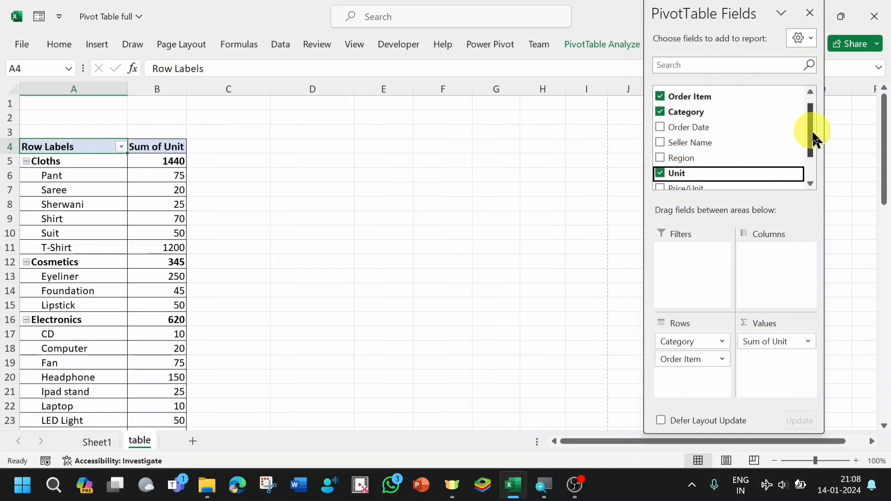
drag(813, 133, 820, 159)
drag(674, 167, 756, 365)
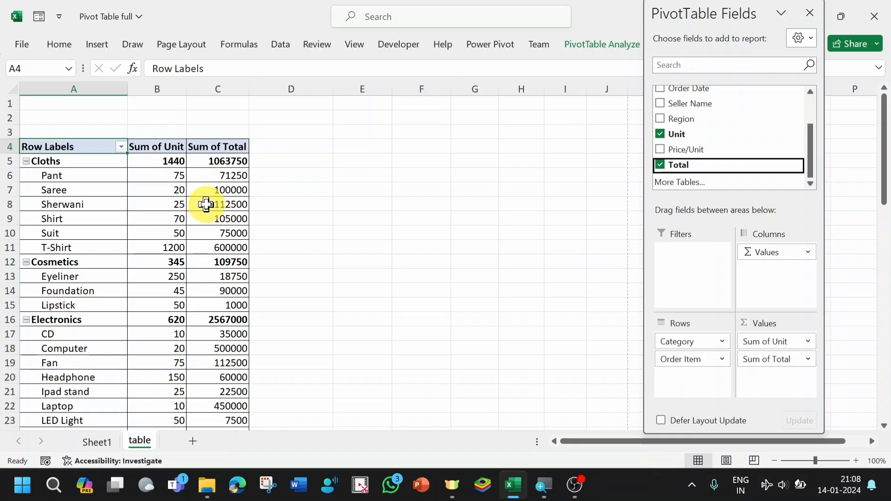
- Set the Unit value of the Suit order in cell G10 of Sheet1 to 55
mouse_move(206, 204)
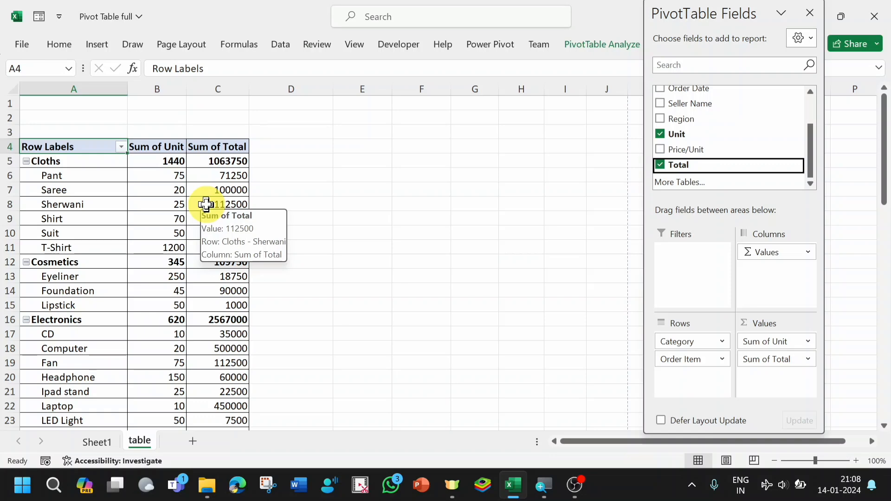
click(97, 442)
click(9, 190)
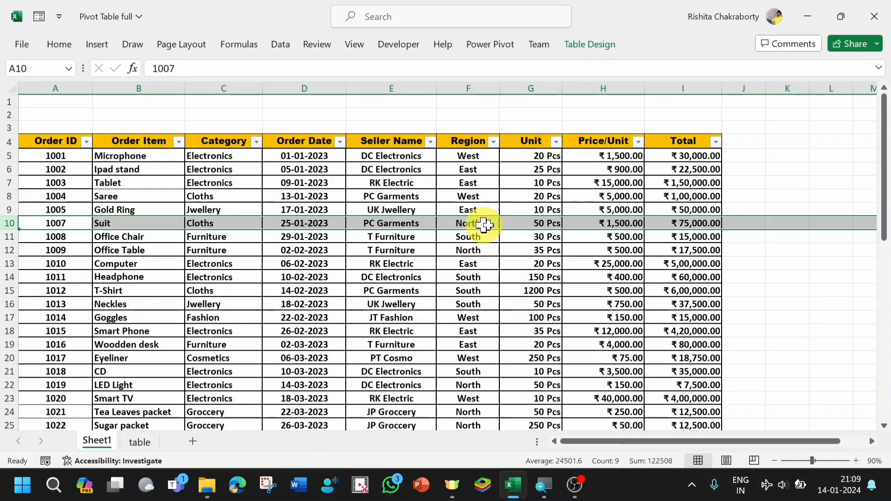
click(541, 224)
double_click(542, 224)
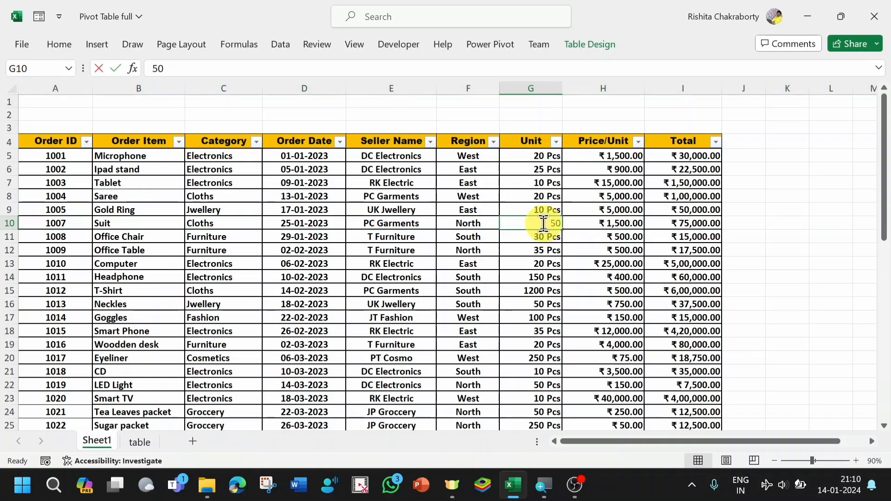
click(561, 221)
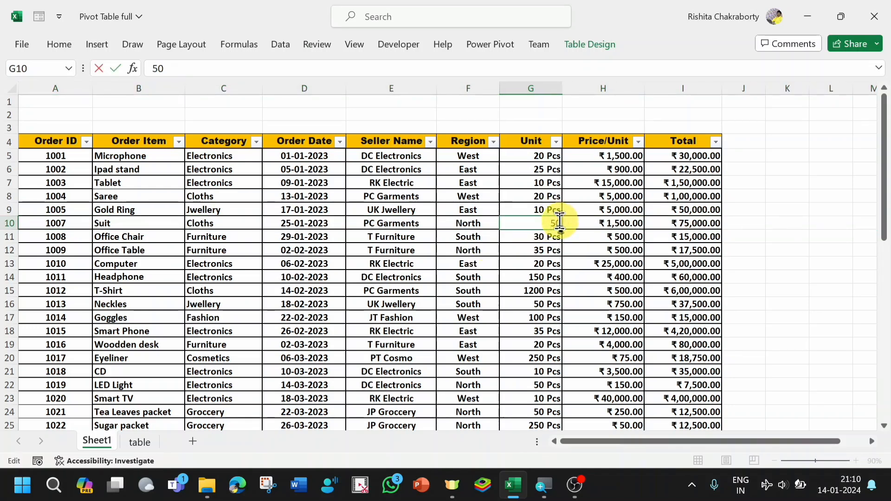
key(BackSpace)
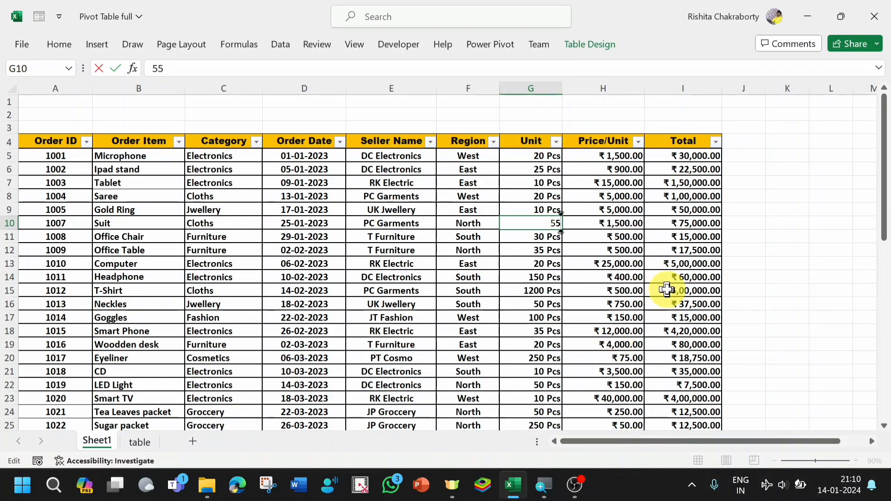
text(5)
key(Return)
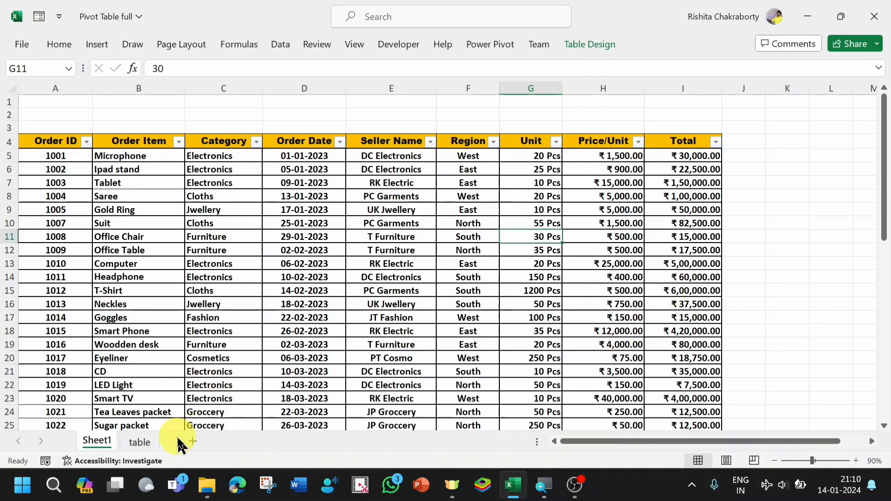
- Refresh all PivotTable data on the table sheet so the Suit row uses the edited source data
click(137, 442)
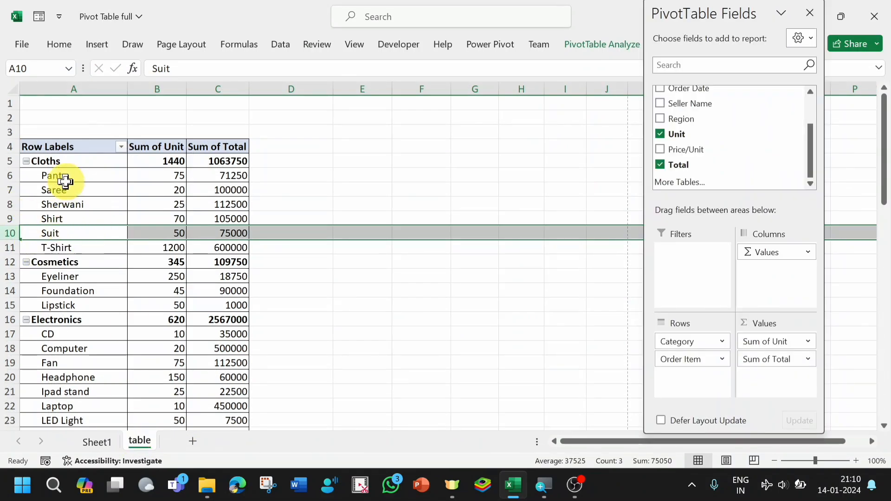
click(53, 187)
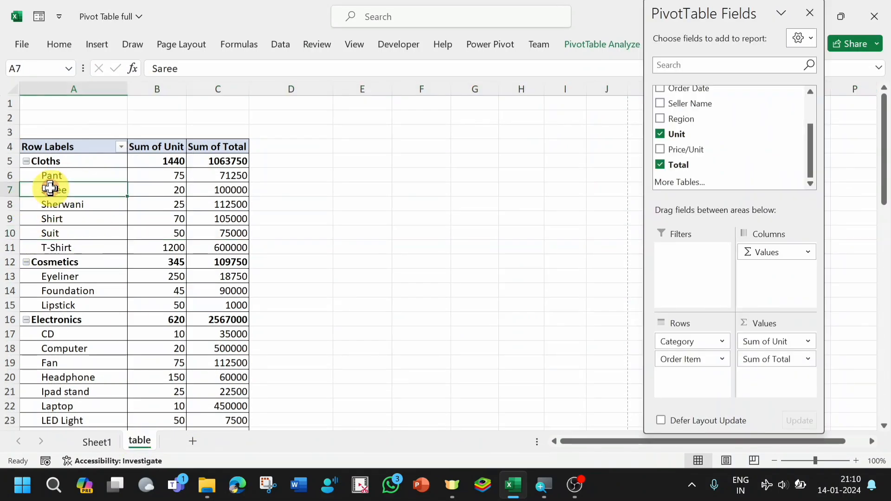
click(2, 234)
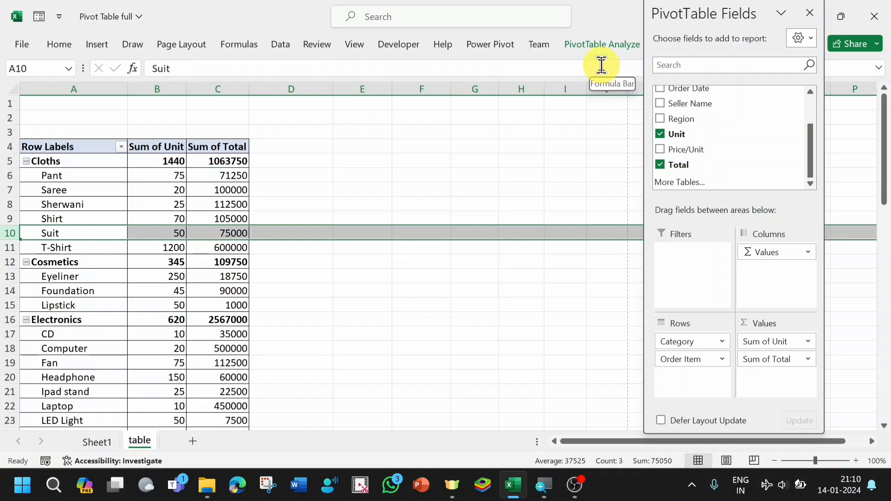
click(603, 47)
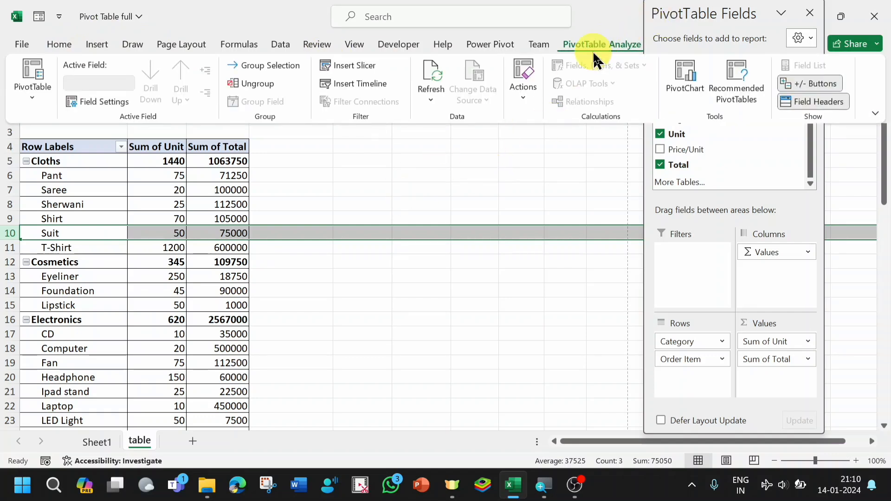
click(432, 103)
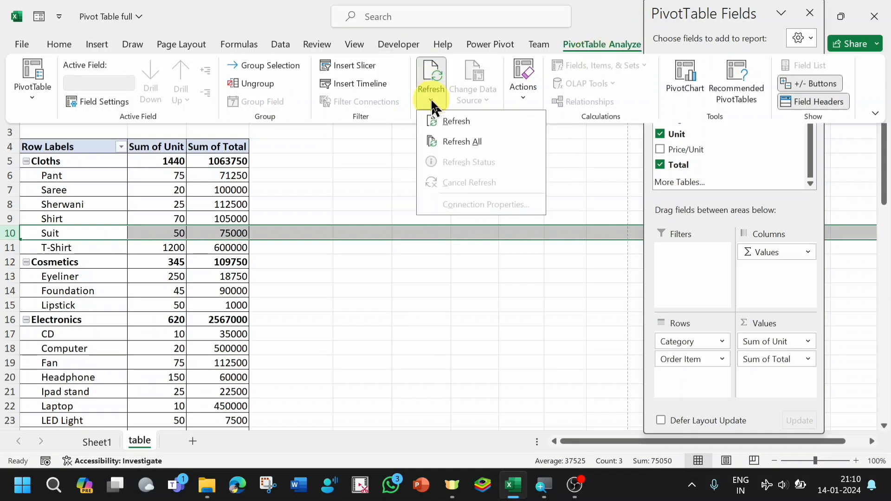
click(460, 138)
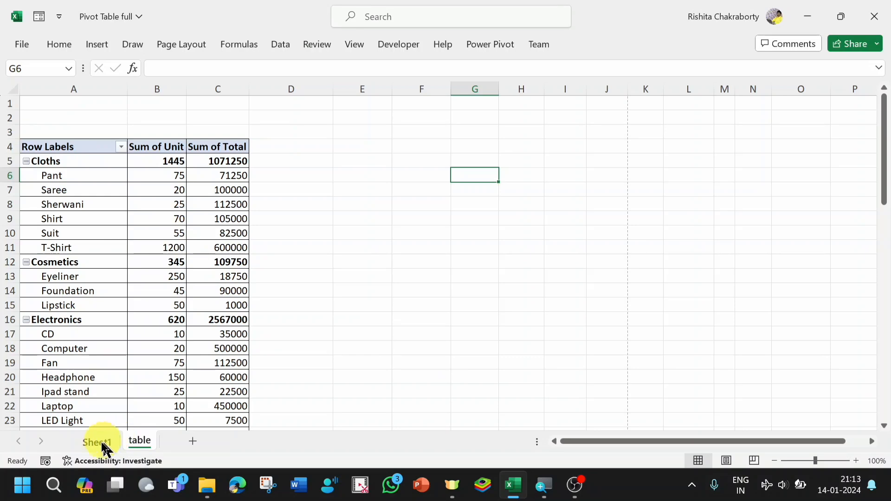
- Copy the Shirt order in row 51 of Sheet1 and paste it as a new record in row 54
click(100, 445)
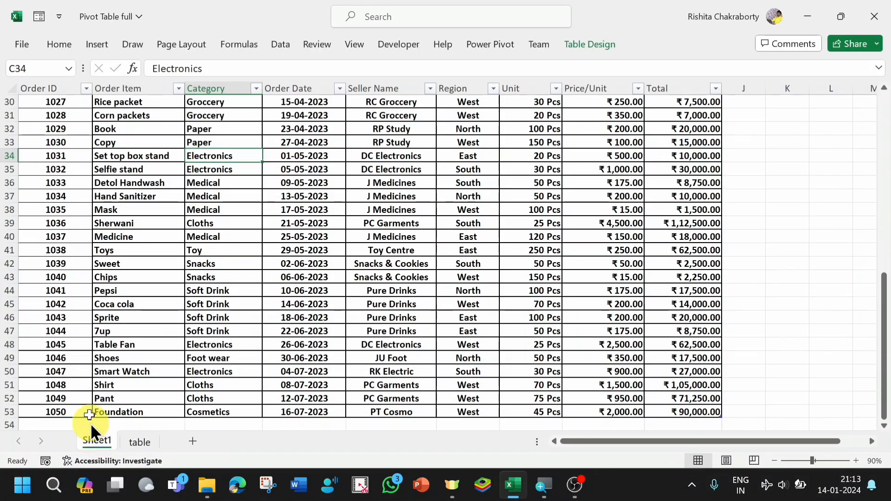
drag(885, 309, 890, 392)
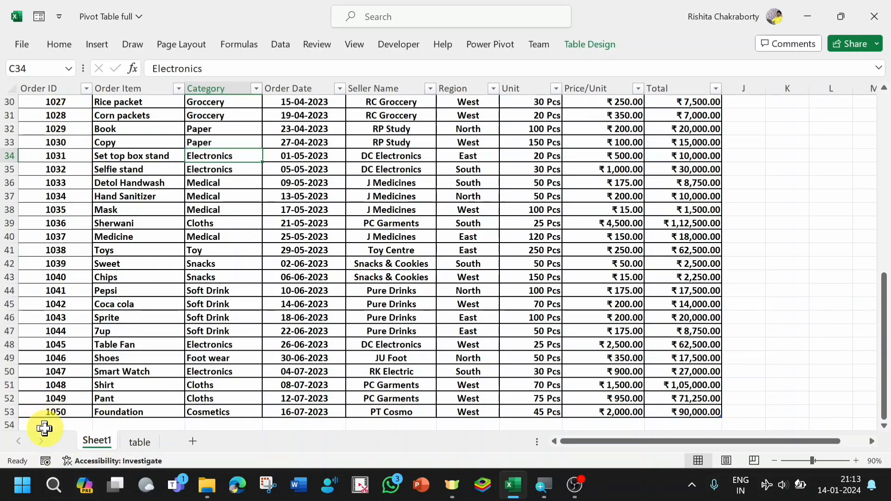
click(44, 425)
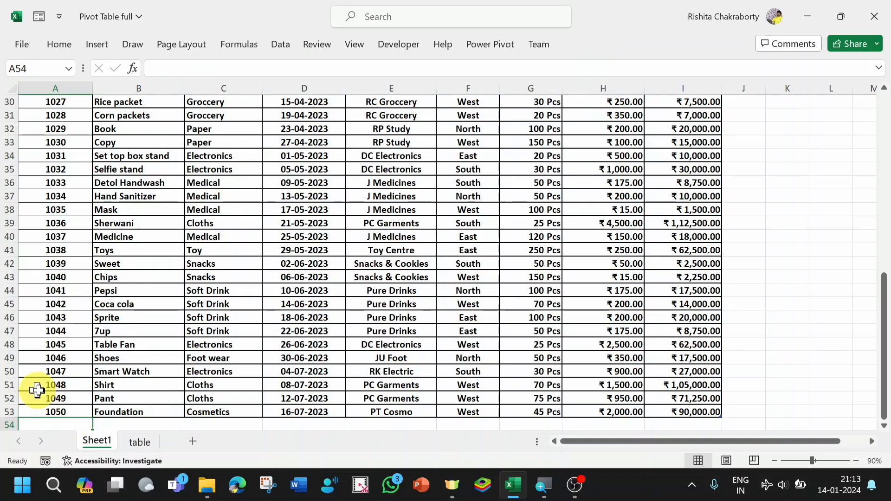
click(22, 384)
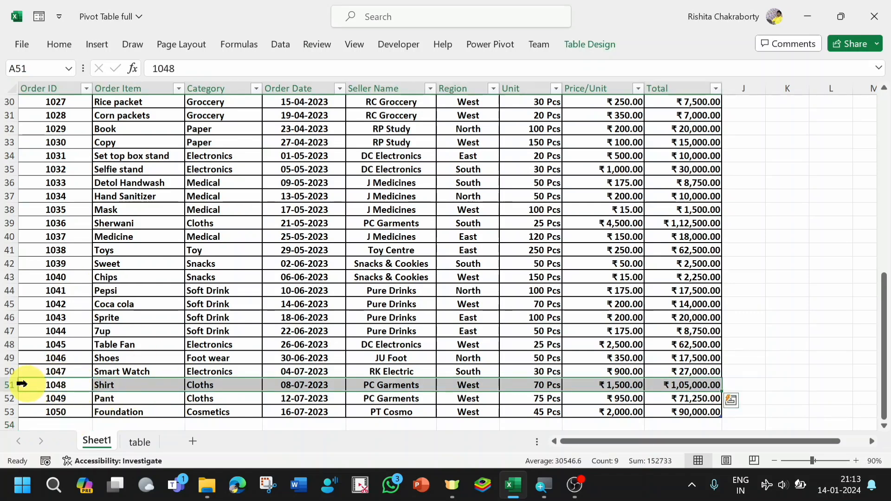
key(ctrl+c)
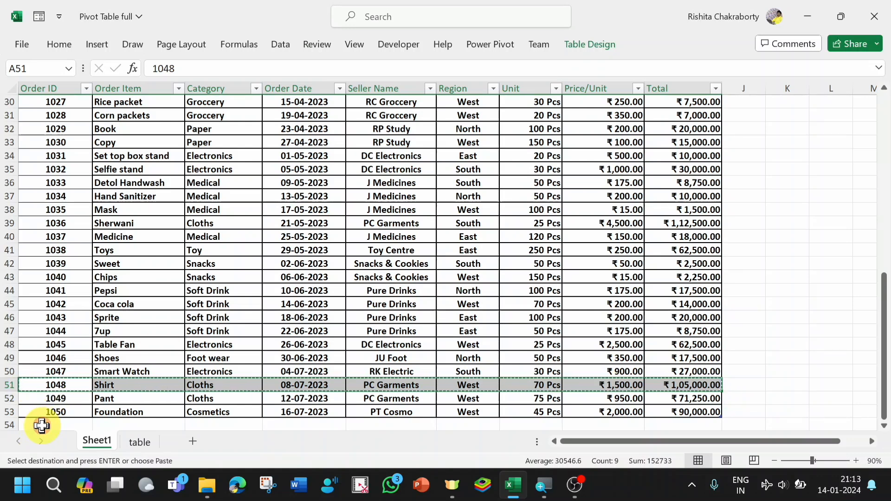
click(41, 425)
key(ctrl+v)
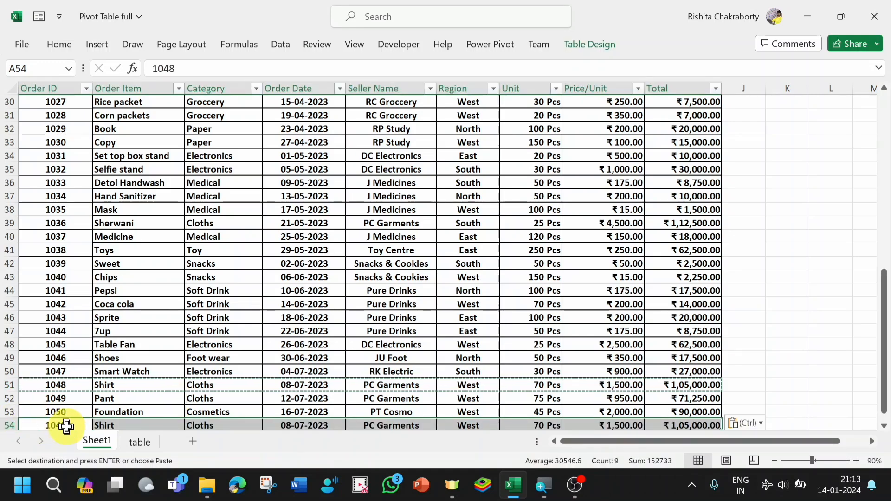
- Give the new Shirt order in row 54 the next Order ID and set its Order Date to 20-07-2023
double_click(65, 425)
key(BackSpace)
text(51)
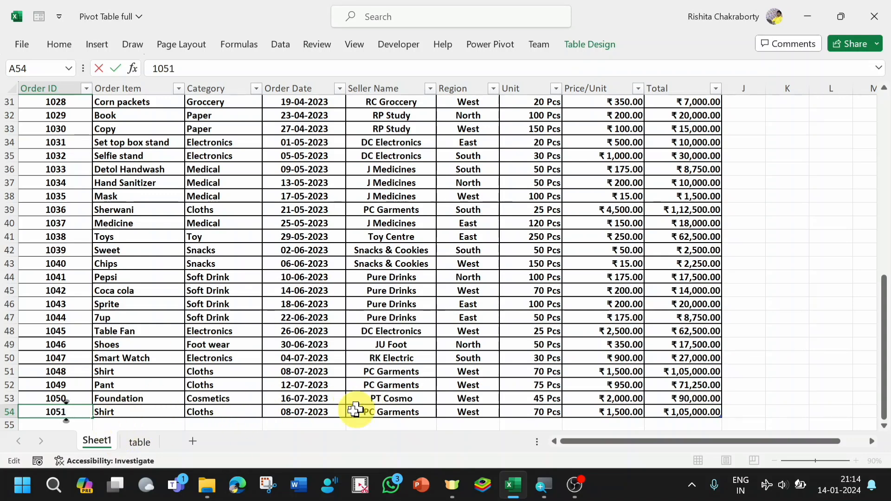
click(294, 412)
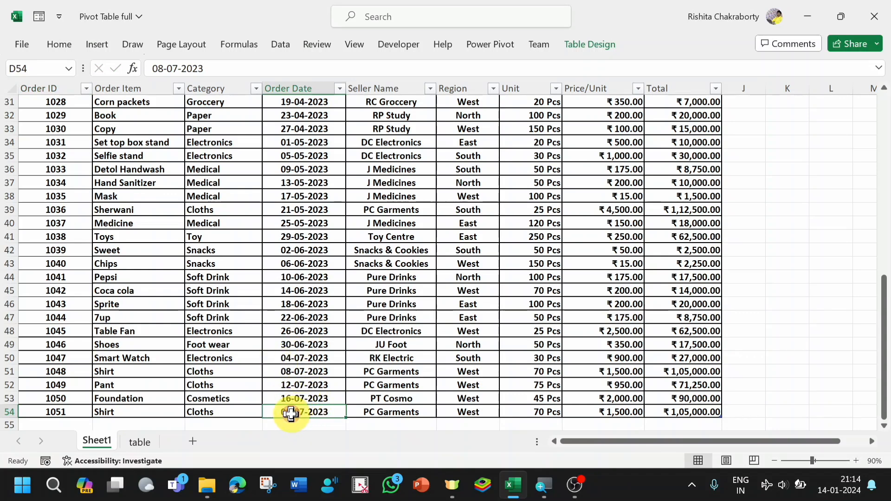
double_click(291, 413)
key(BackSpace)
key(BackSpace)
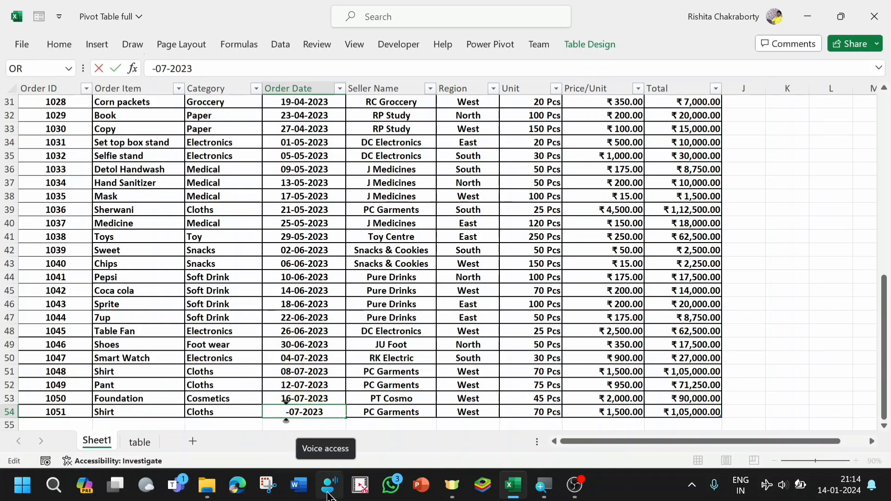
text(20)
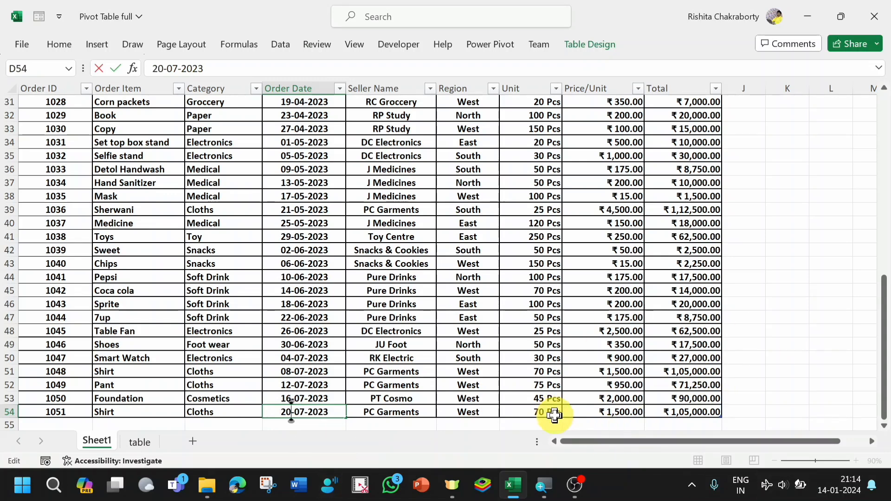
- Set the Unit value of the new Shirt order in cell G54 to 75
double_click(541, 412)
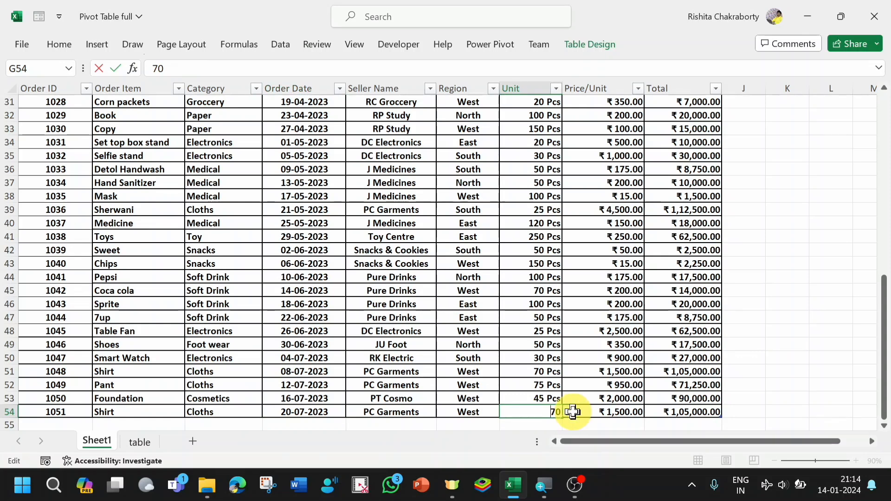
double_click(561, 412)
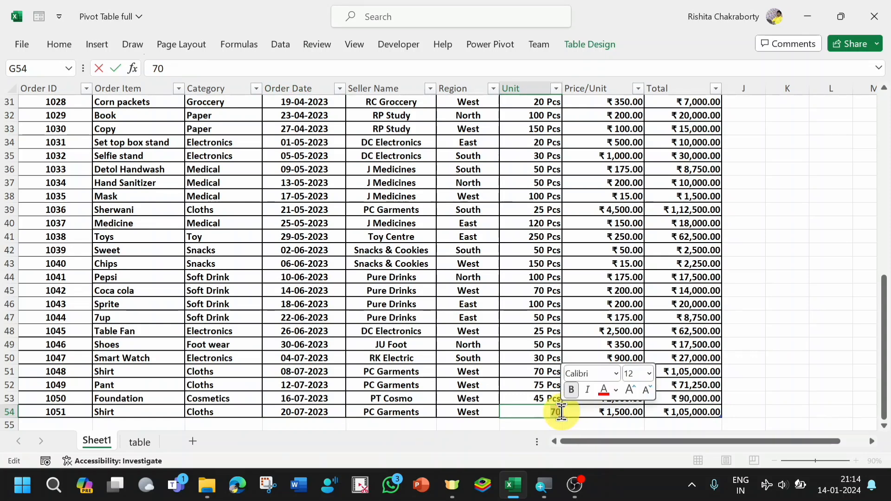
key(BackSpace)
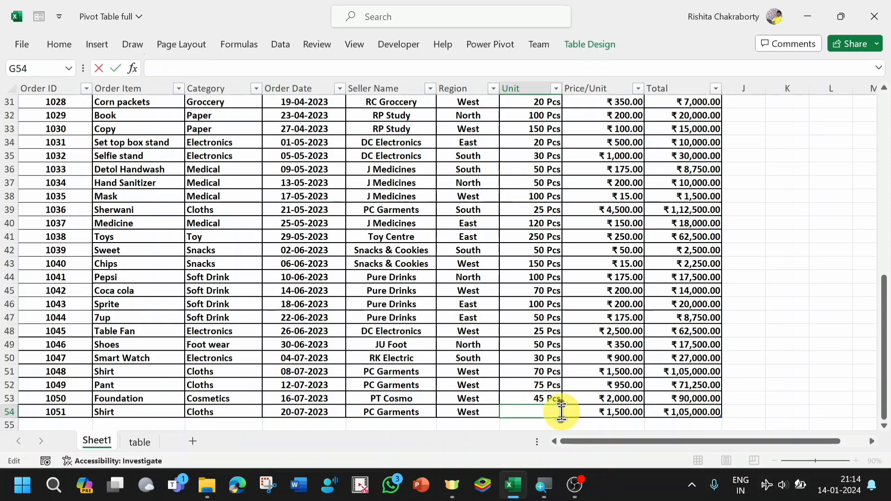
text(75)
key(Return)
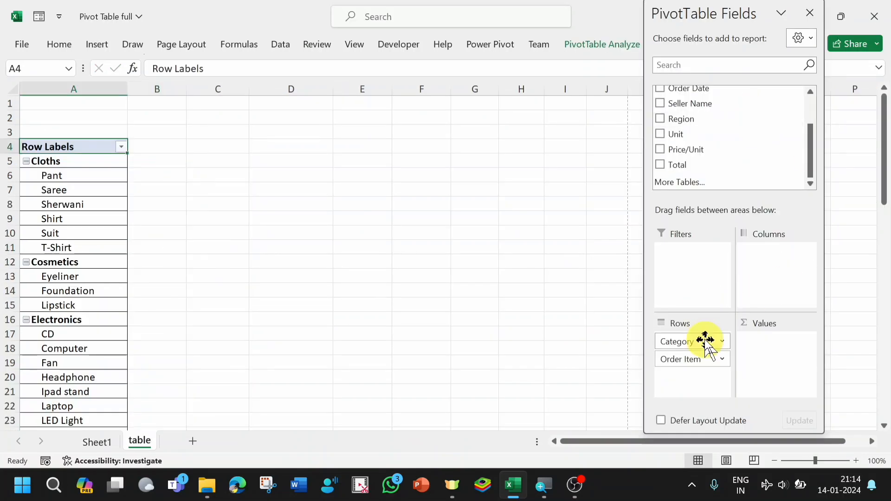
- Replace Category and Order Item with Order ID in the PivotTable rows and check the end of the list
drag(694, 343, 743, 101)
drag(682, 342, 717, 153)
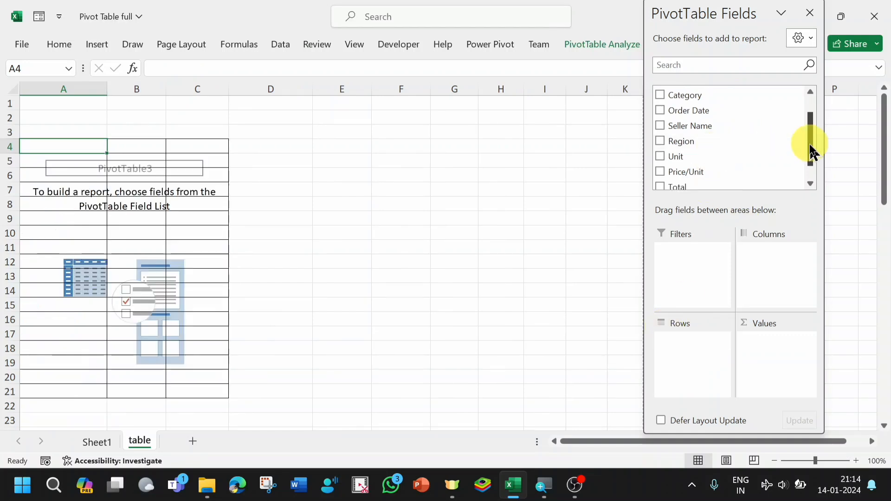
drag(811, 145, 812, 90)
drag(684, 92, 681, 352)
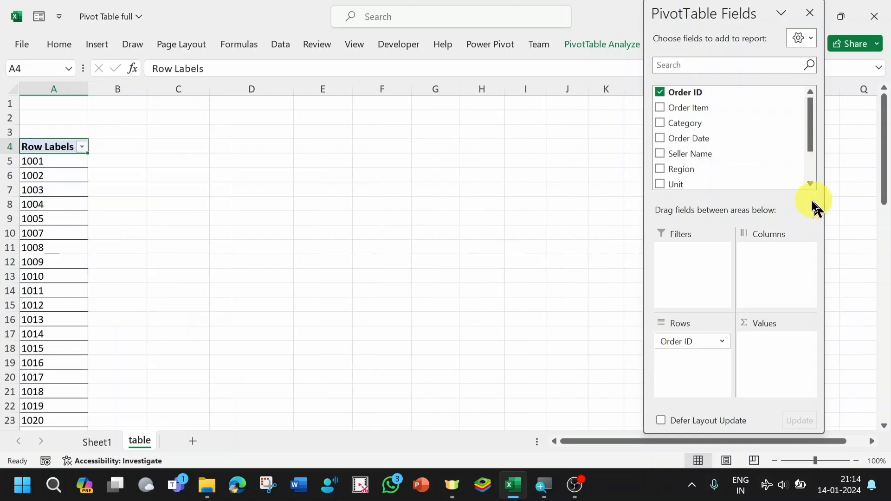
drag(887, 154, 886, 361)
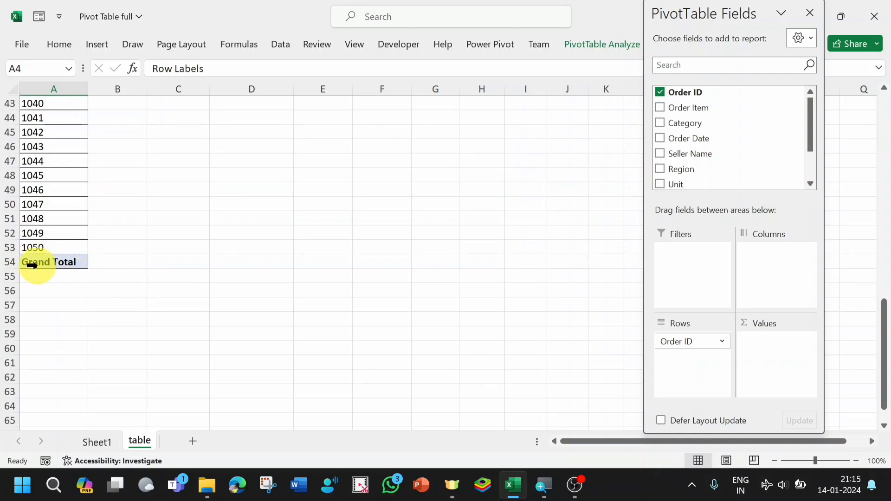
- Change the PivotTable's data source to the Sheet1 columns Order ID through Price/Unit, from the header row 4 down to row 54
click(595, 48)
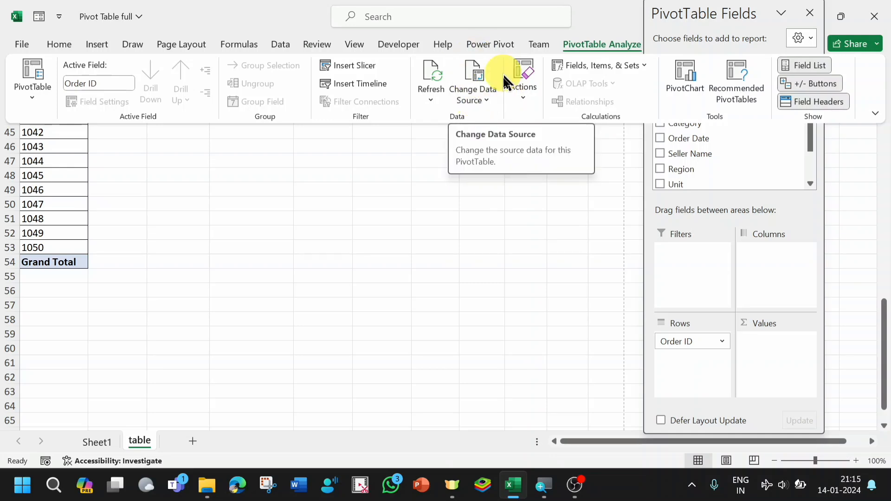
click(478, 96)
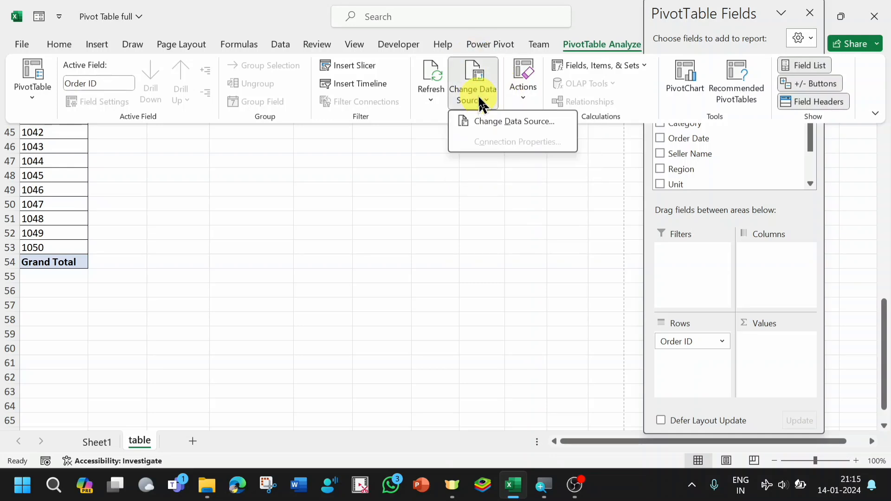
click(511, 121)
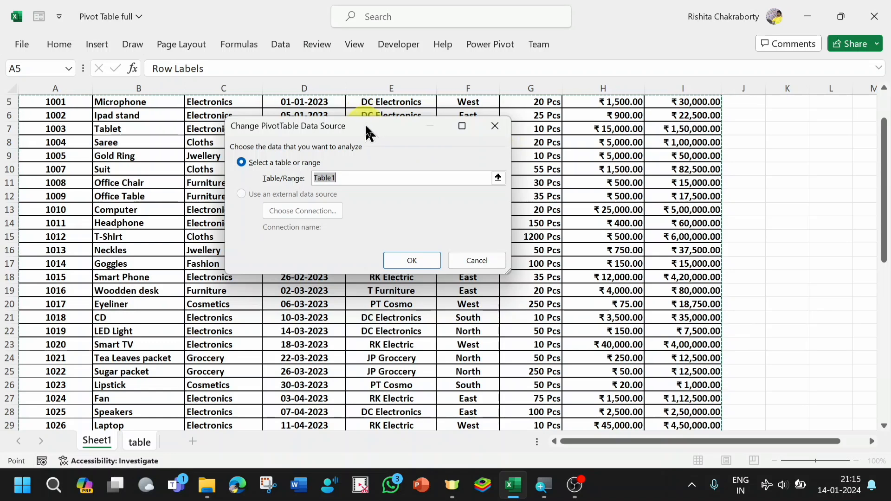
drag(368, 135, 512, 179)
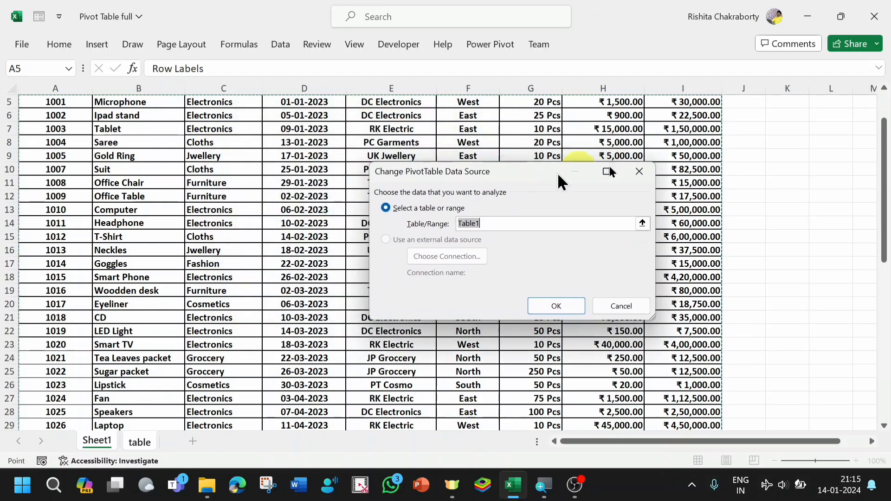
drag(885, 185, 886, 72)
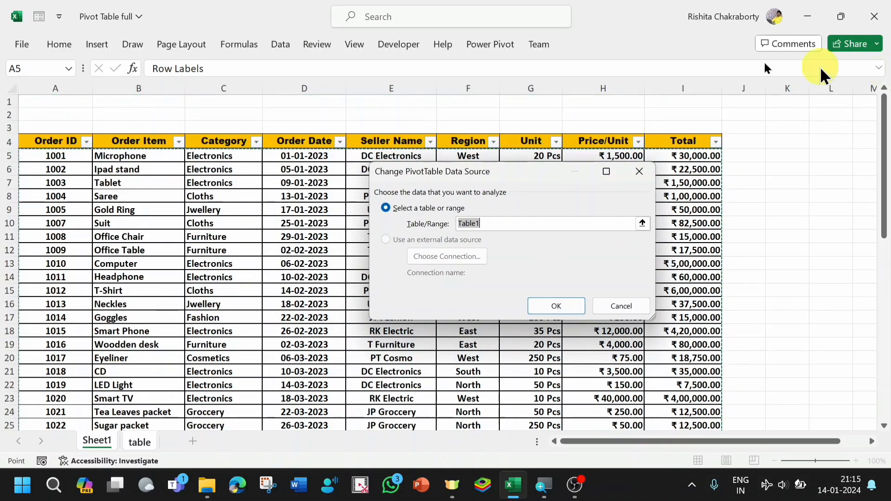
drag(41, 142, 633, 288)
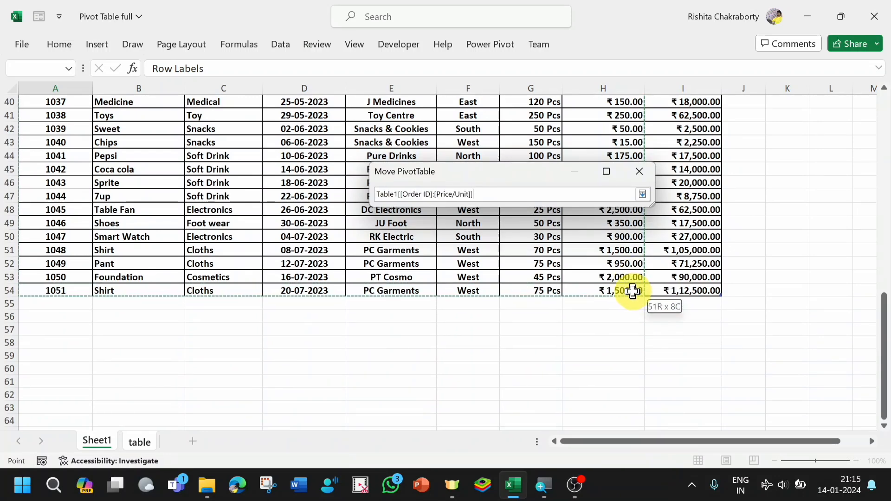
drag(632, 291, 636, 299)
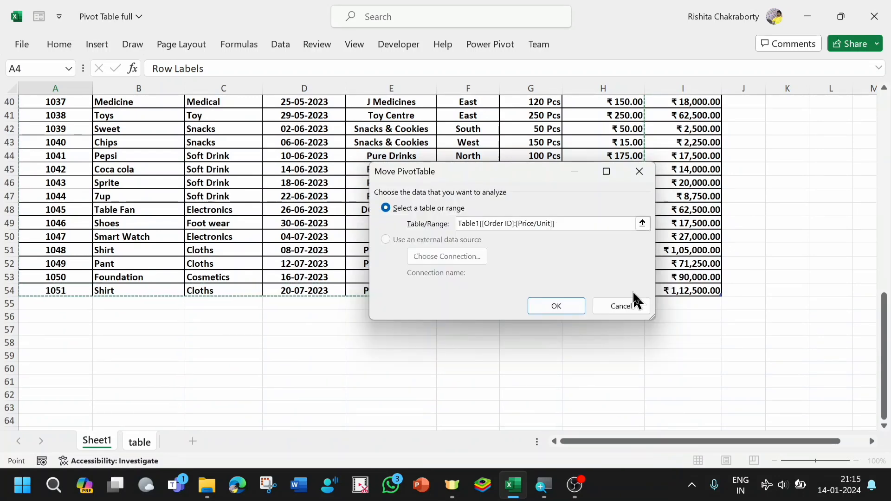
click(553, 307)
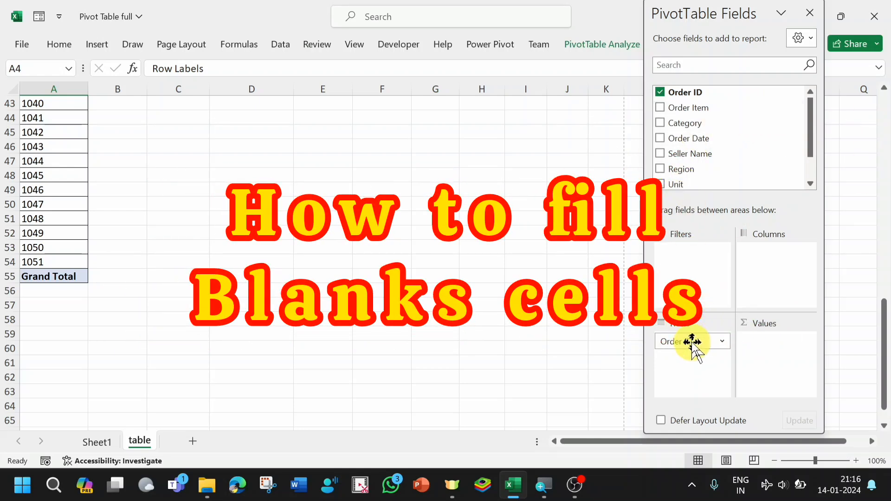
- Rebuild the PivotTable with Category and Order Item as rows instead of Order ID, Region as columns and the sum of Unit as values
mouse_move(693, 343)
mouse_down()
mouse_move(707, 126)
mouse_move(663, 119)
mouse_move(731, 231)
mouse_move(692, 356)
mouse_move(678, 343)
mouse_up()
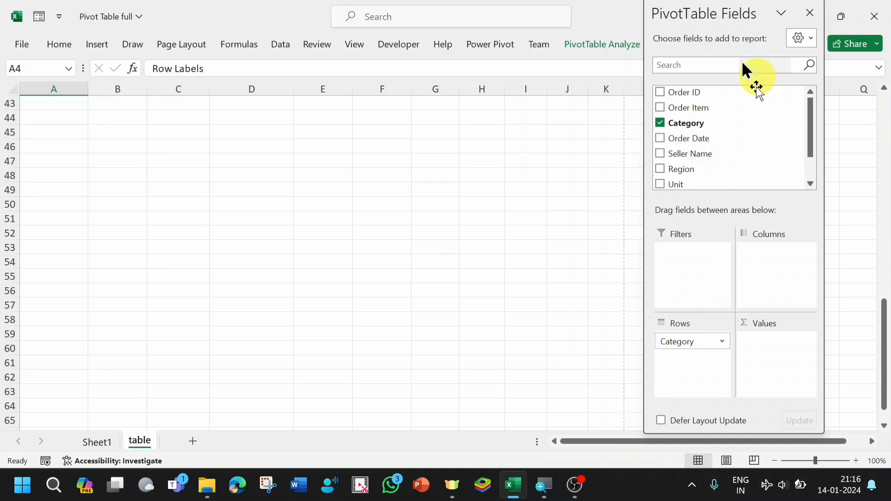
drag(690, 109, 678, 362)
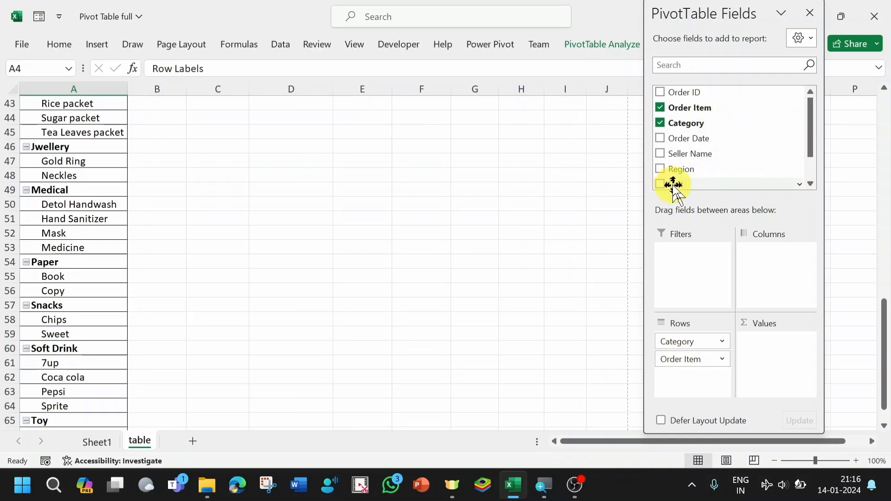
drag(673, 185, 758, 349)
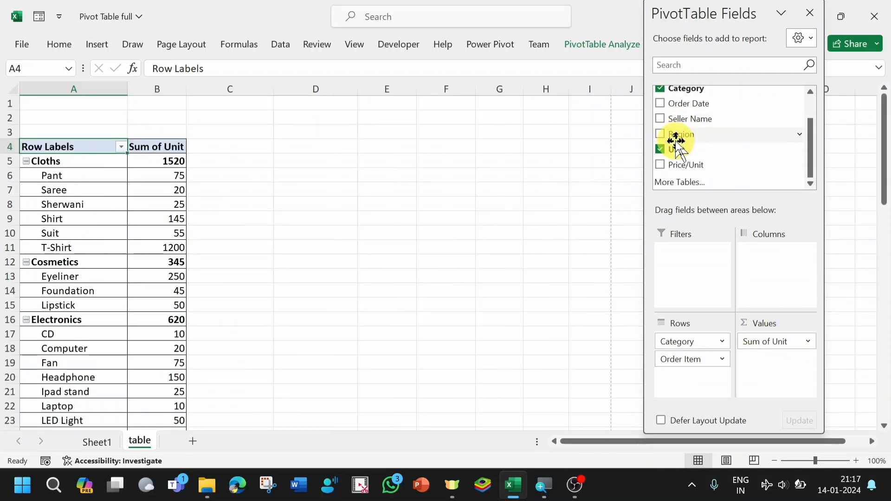
drag(675, 140, 756, 255)
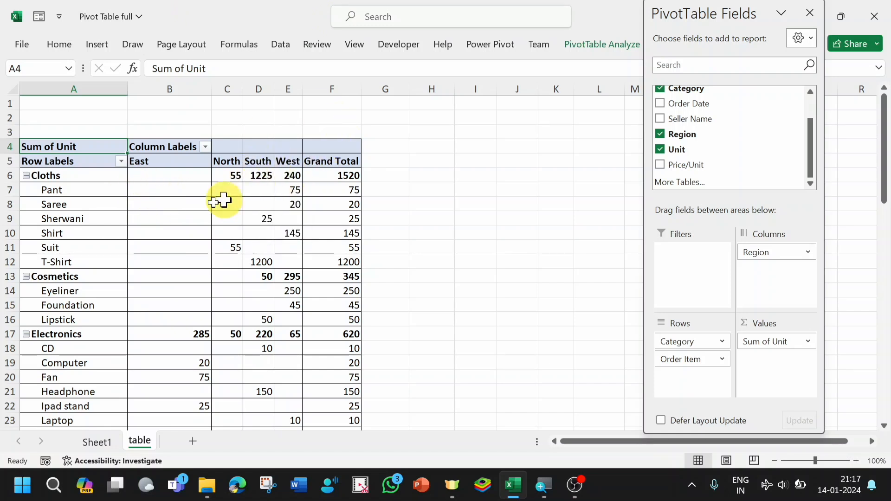
- Set the PivotTable options to show 0 for empty cells and check the filled values
right_click(164, 190)
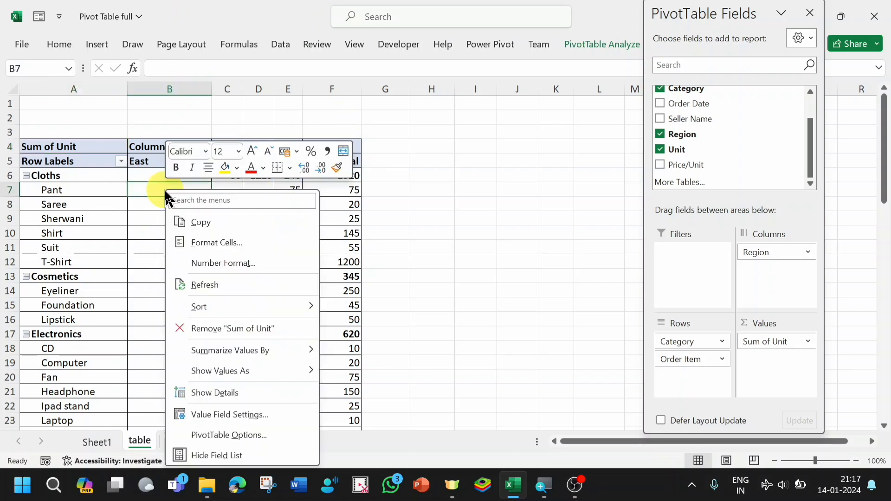
click(228, 435)
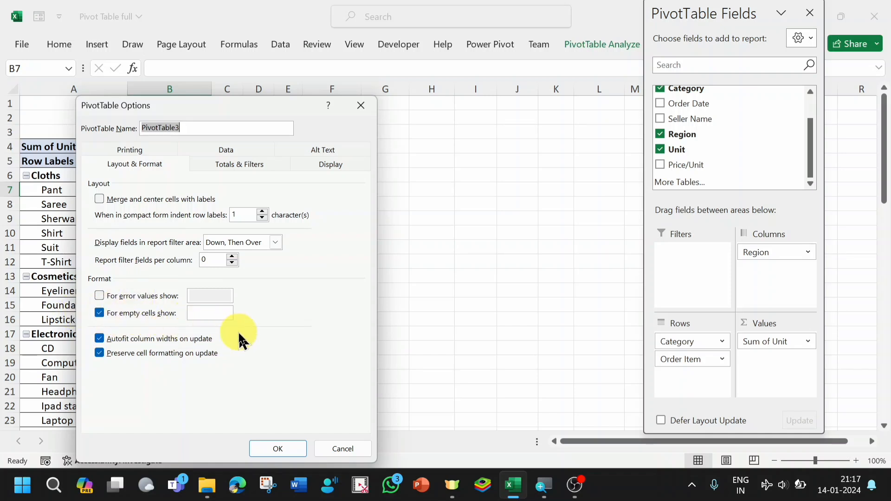
click(209, 314)
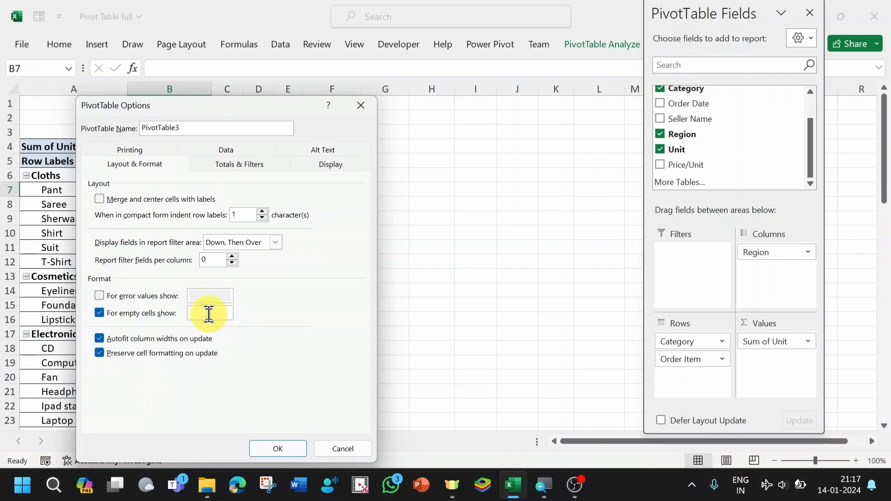
text(0)
click(280, 449)
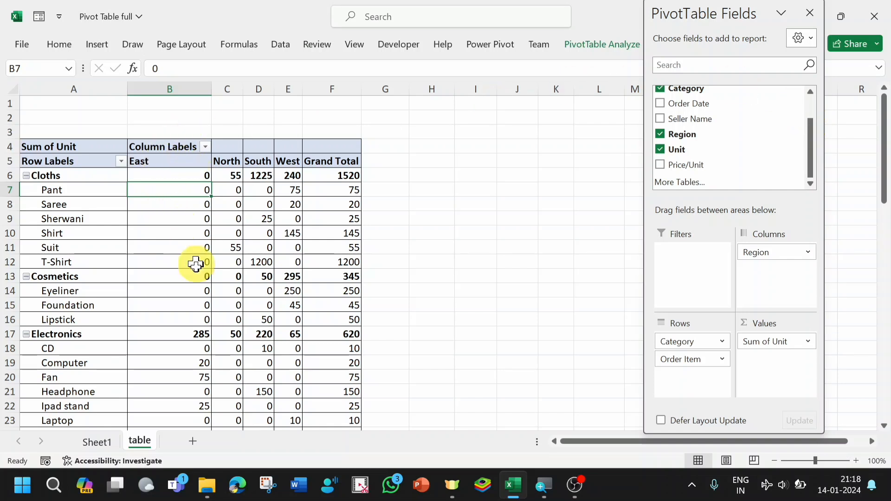
mouse_move(210, 271)
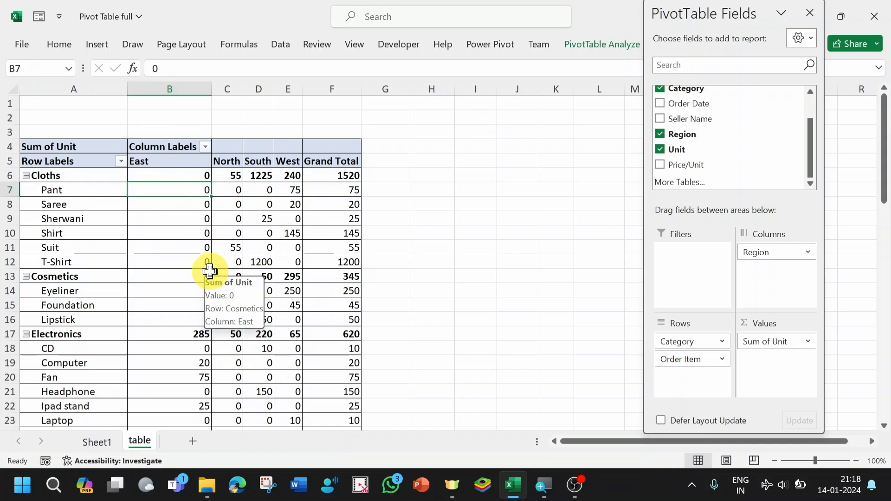
mouse_move(289, 286)
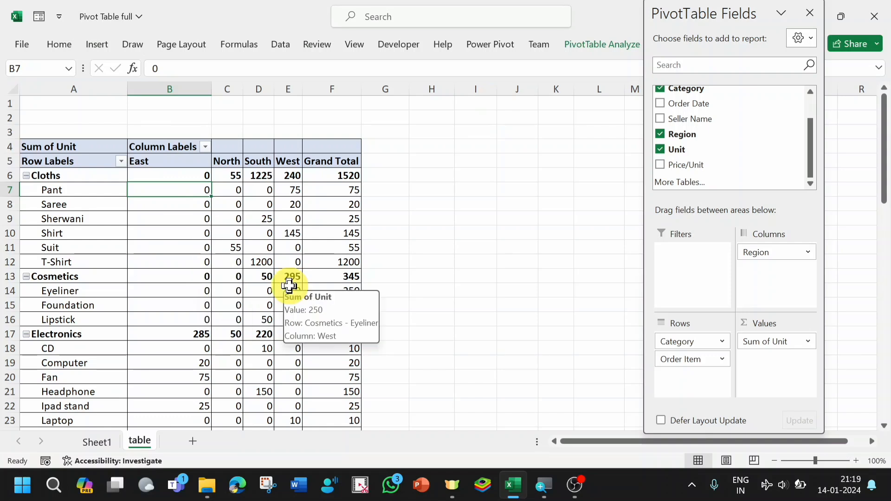